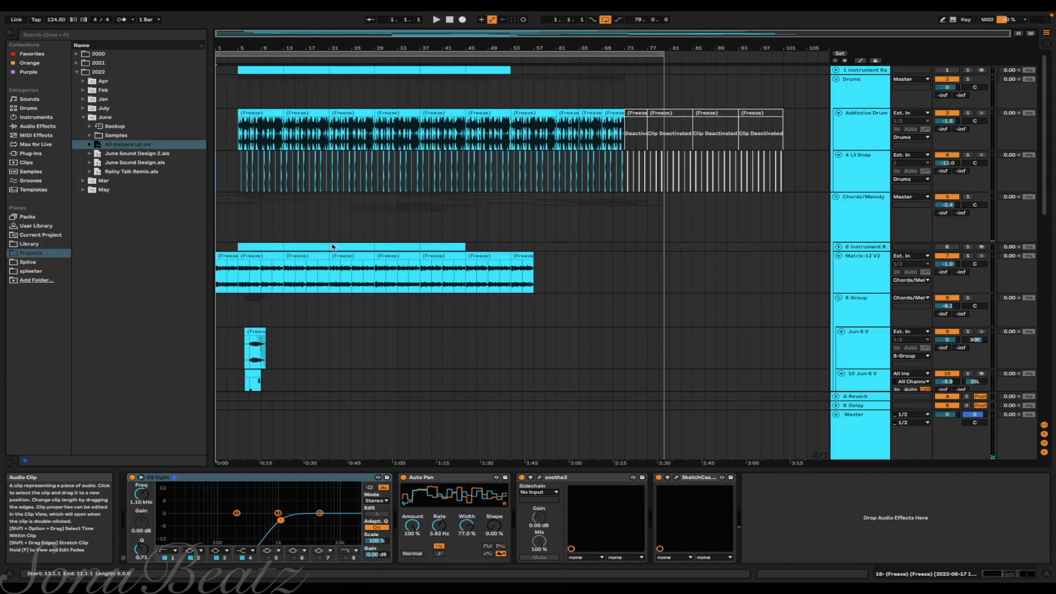
- Look over the whole arrangement, from the drum tracks down to the last instrument clips and back up
{"action": "scroll", "coordinate": [401, 294], "scroll_direction": "up", "scroll_amount": 5}
{"action": "scroll", "coordinate": [400, 294], "scroll_direction": "left", "scroll_amount": 10}
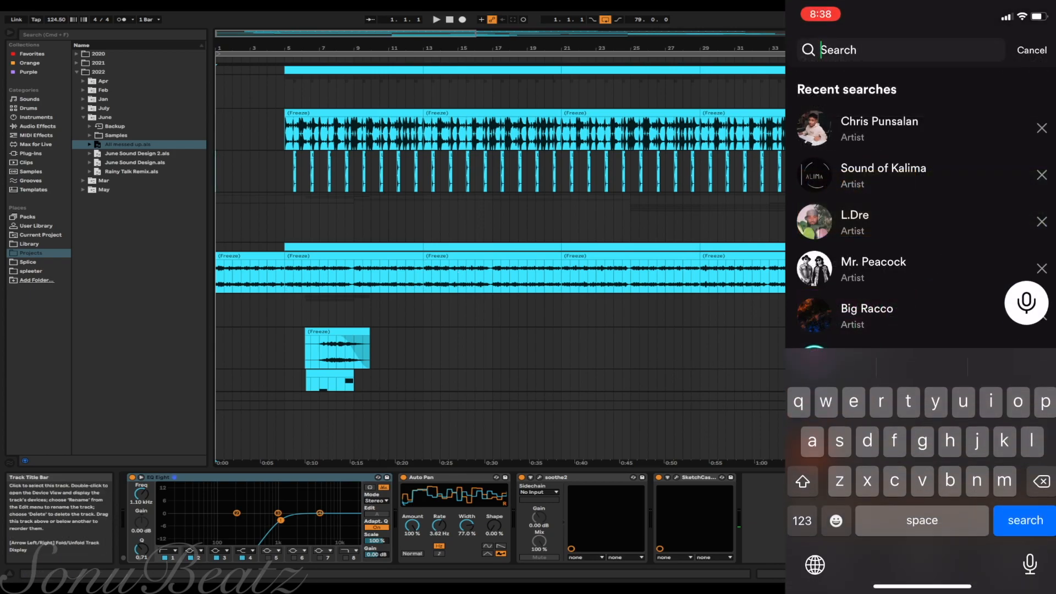
{"action": "scroll", "coordinate": [377, 246], "scroll_direction": "down", "scroll_amount": 5}
{"action": "scroll", "coordinate": [372, 244], "scroll_direction": "down", "scroll_amount": 4}
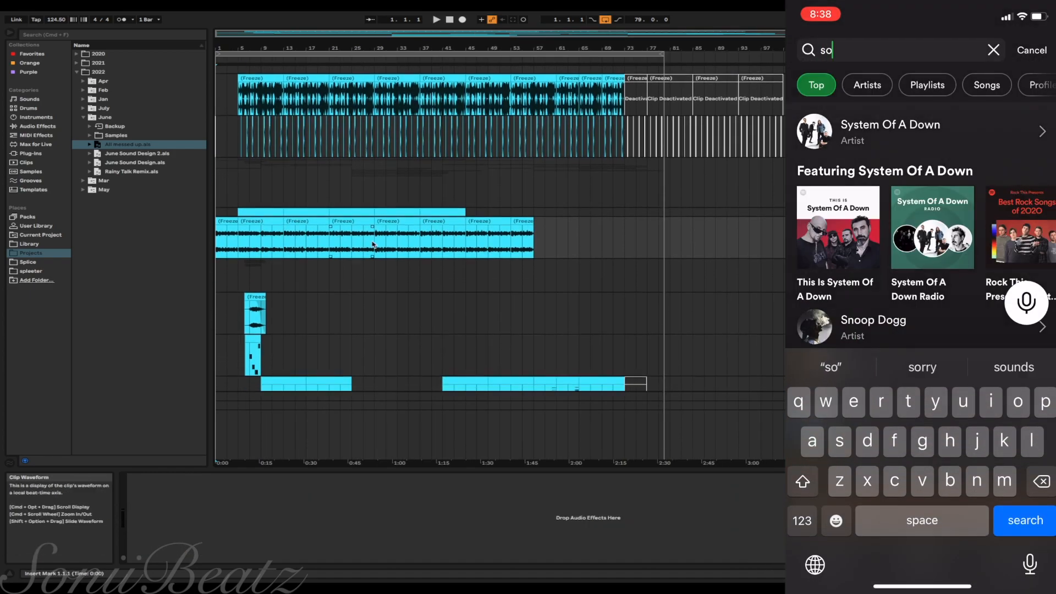
{"action": "scroll", "coordinate": [473, 283], "scroll_direction": "down", "scroll_amount": 10}
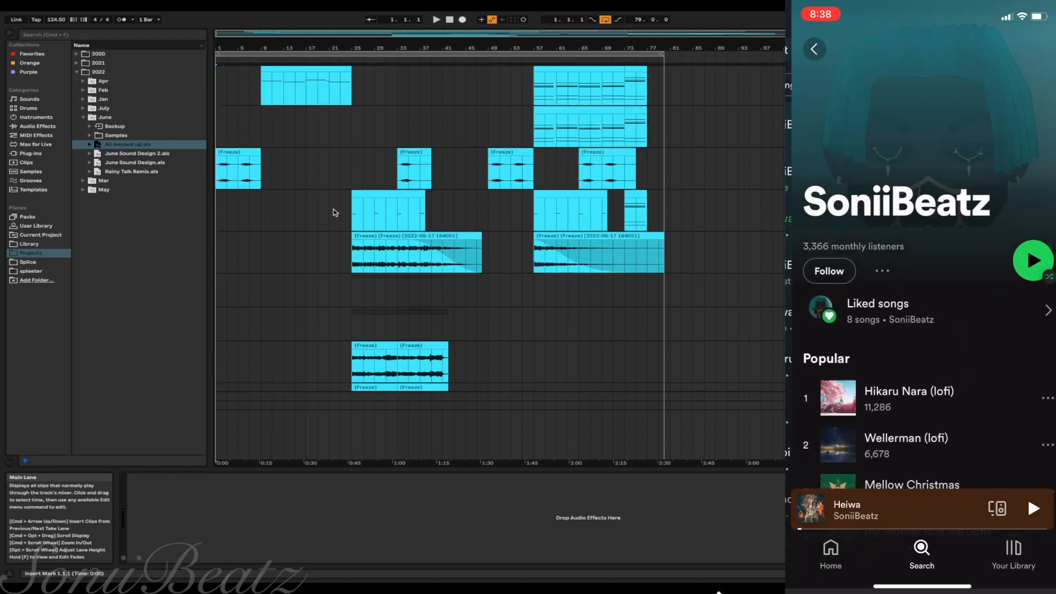
{"action": "scroll", "coordinate": [337, 211], "scroll_direction": "down", "scroll_amount": 3}
{"action": "scroll", "coordinate": [372, 352], "scroll_direction": "down", "scroll_amount": 2}
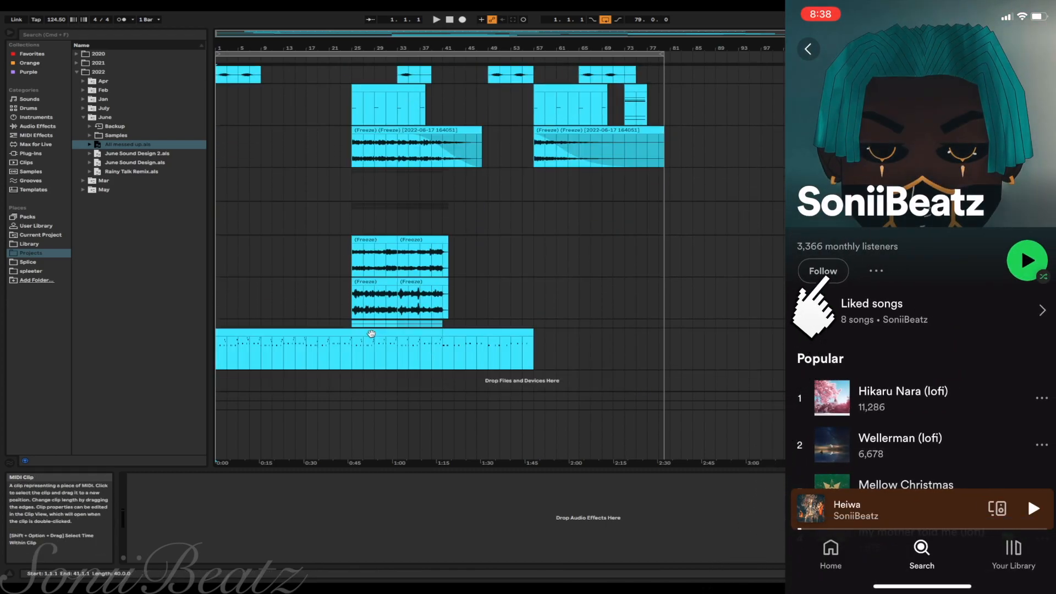
{"action": "scroll", "coordinate": [442, 357], "scroll_direction": "up", "scroll_amount": 18}
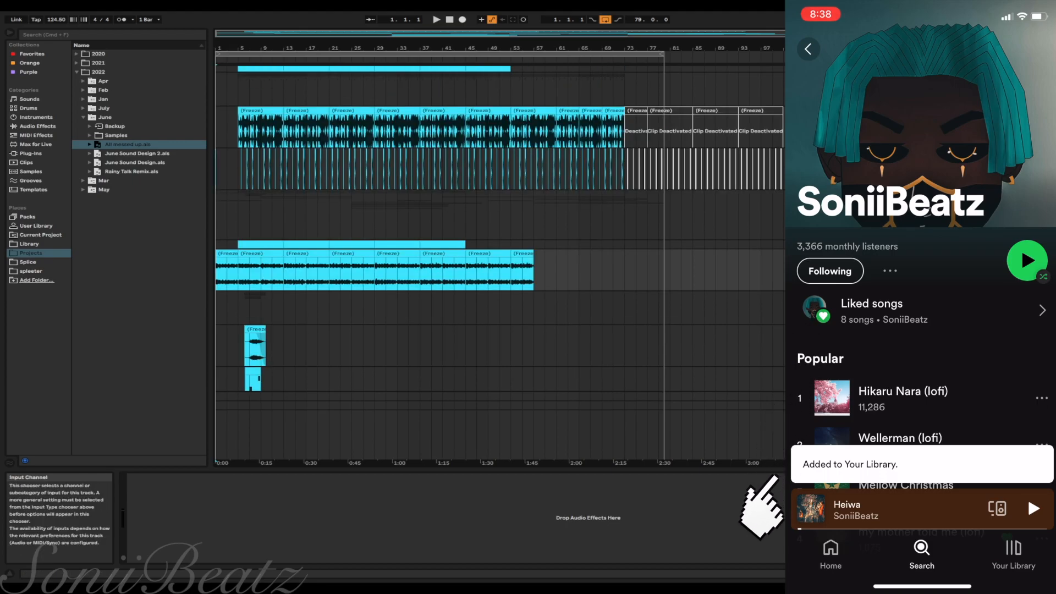
- Play the frozen Matrix-12 V2 chords in solo from bar 1 and unfold the 6-Instrument Rack track to view its devices
{"action": "left_click", "coordinate": [217, 268]}
{"action": "key", "text": "space"}
{"action": "scroll", "coordinate": [218, 268], "scroll_direction": "up", "scroll_amount": 5}
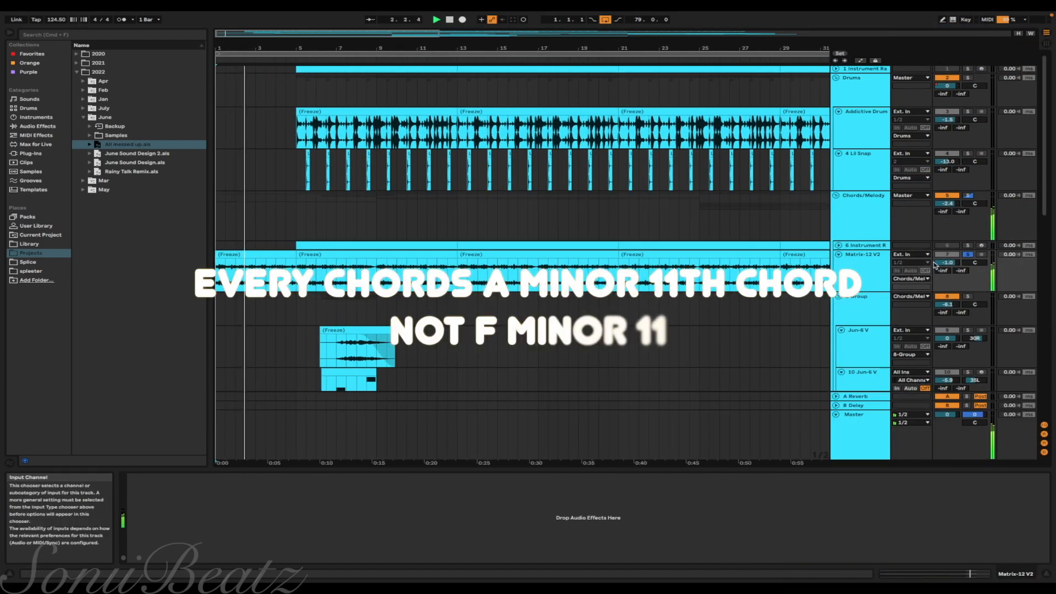
{"action": "left_click", "coordinate": [839, 245]}
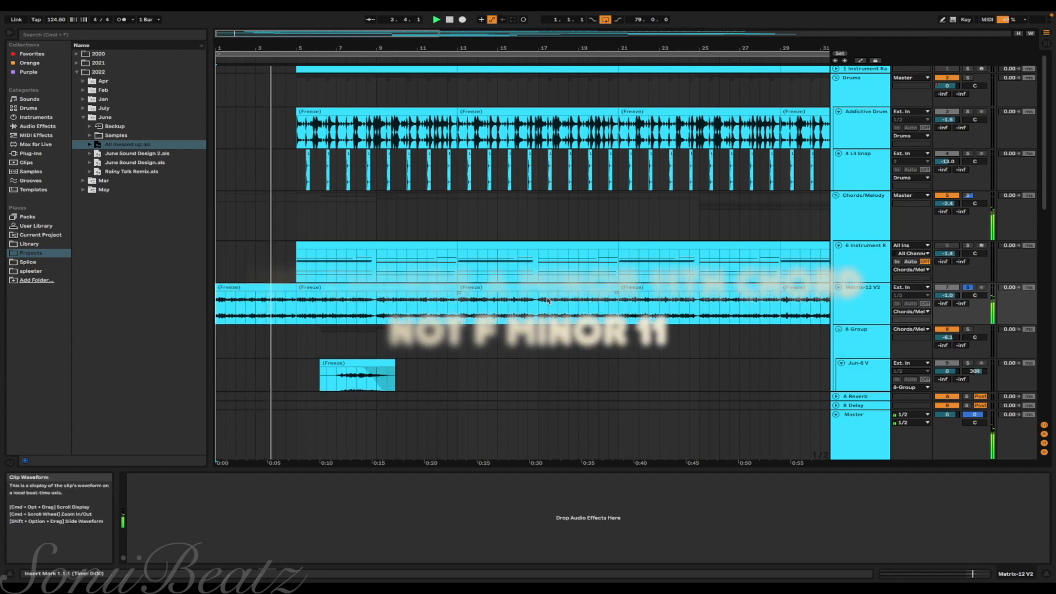
{"action": "scroll", "coordinate": [548, 300], "scroll_direction": "down", "scroll_amount": 2}
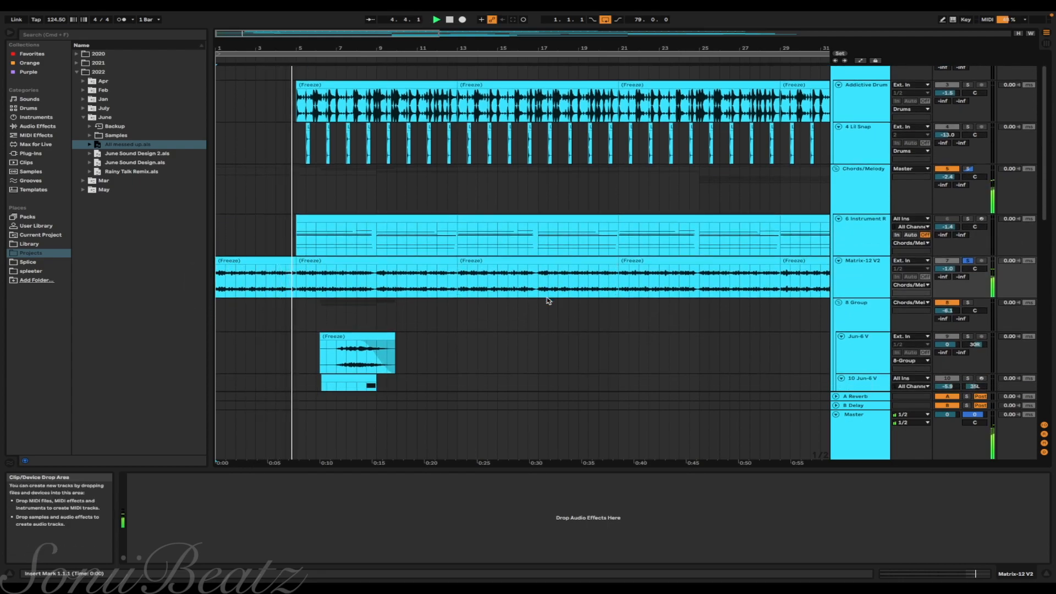
{"action": "scroll", "coordinate": [549, 301], "scroll_direction": "down", "scroll_amount": 1}
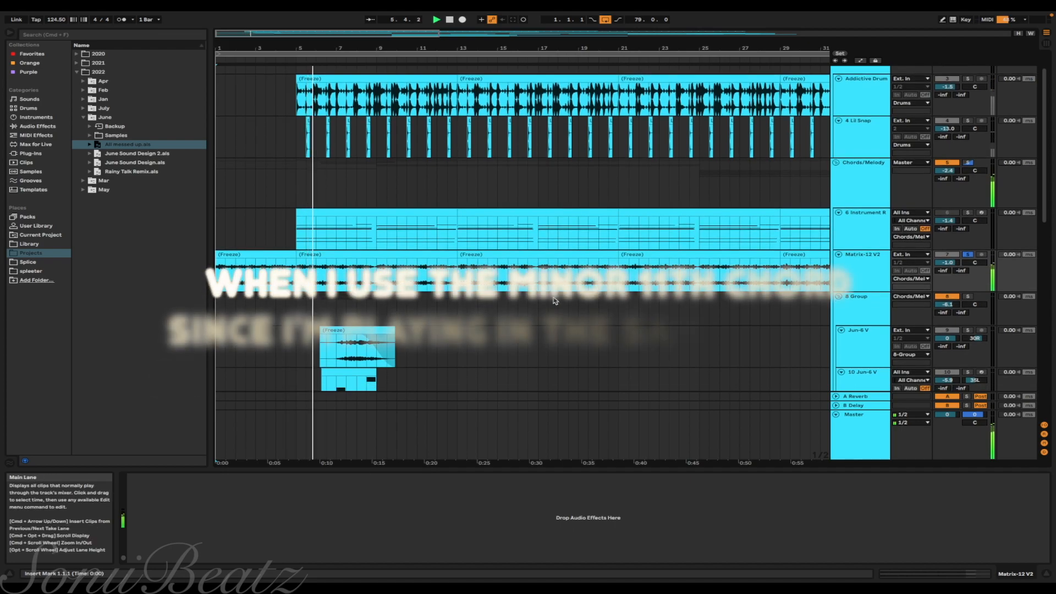
{"action": "left_click", "coordinate": [869, 241]}
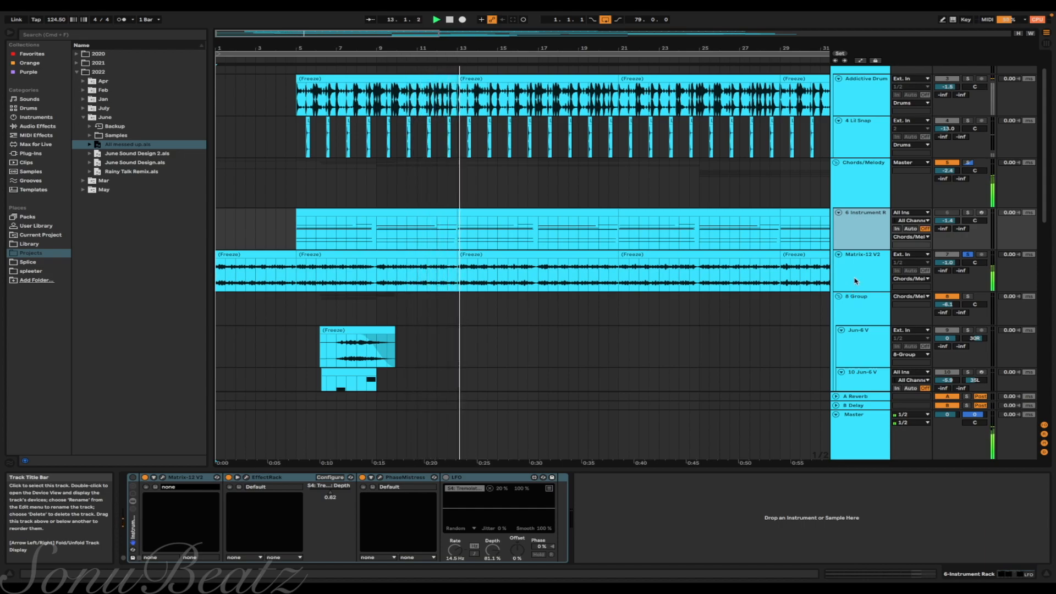
{"action": "left_click", "coordinate": [855, 281]}
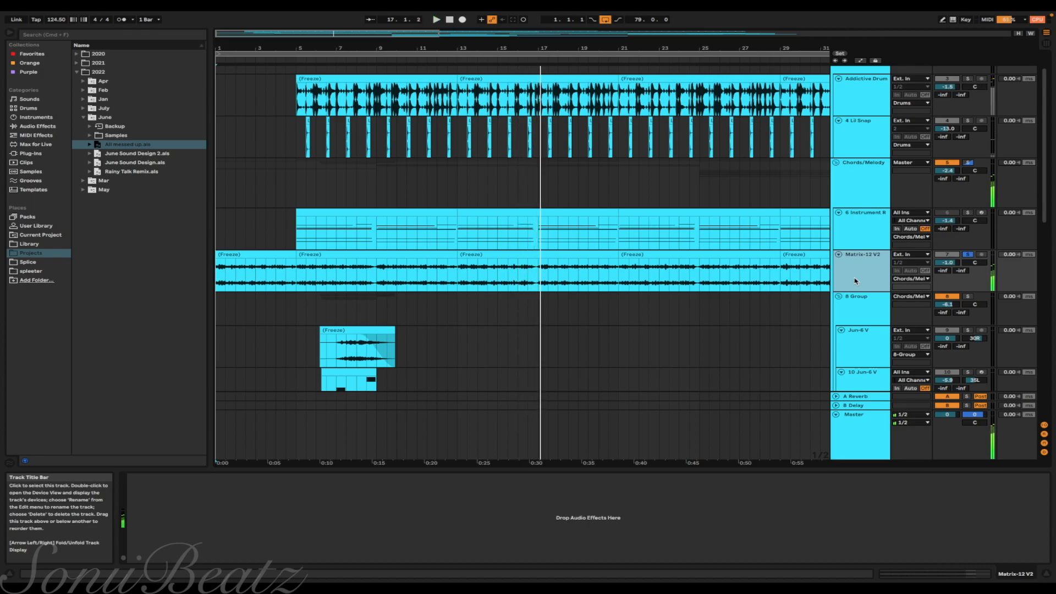
- Solo the 6-Instrument Rack track and activate its instrument rack, with EffectRack and PhaseMistress switched off
{"action": "left_click", "coordinate": [869, 231]}
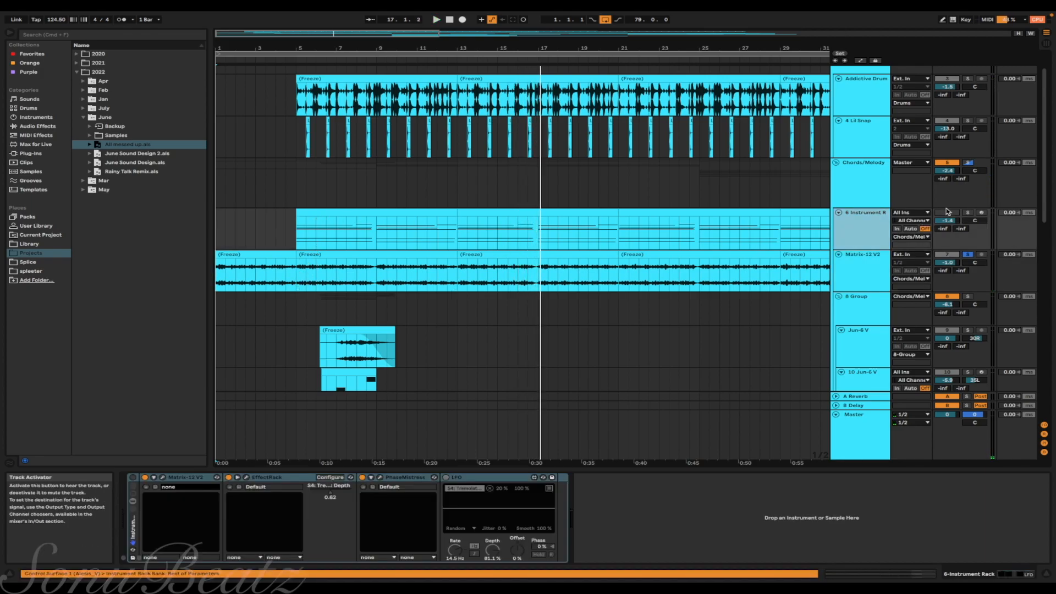
{"action": "left_click", "coordinate": [968, 213]}
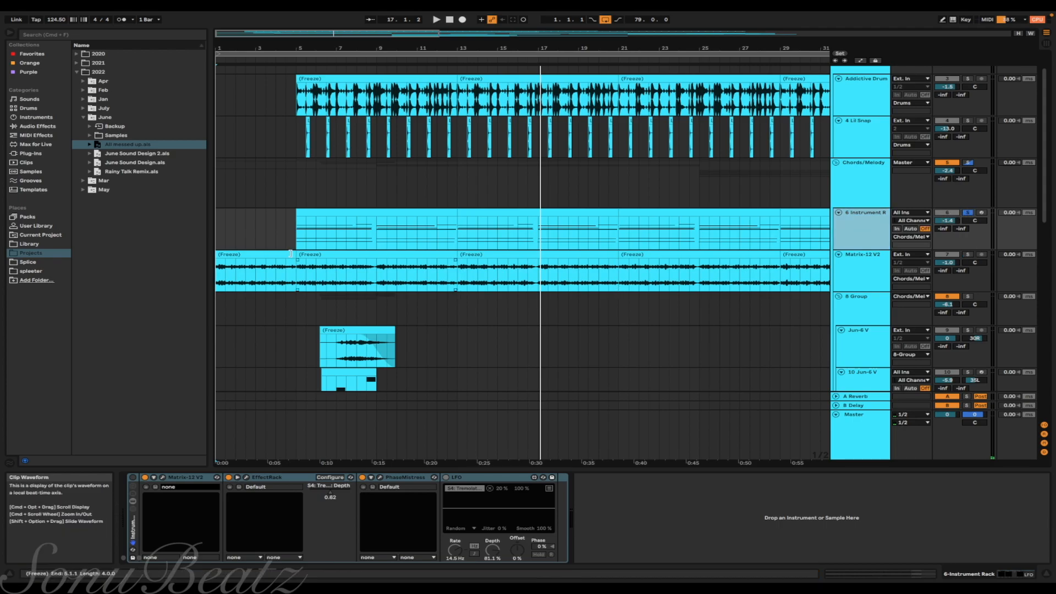
{"action": "key", "text": "space"}
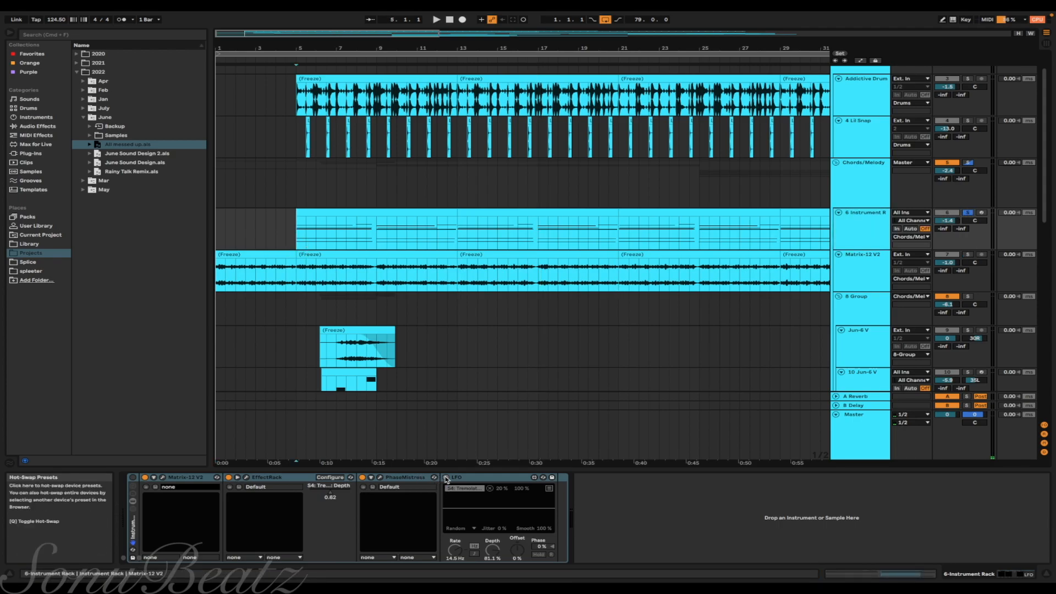
{"action": "left_click", "coordinate": [132, 478]}
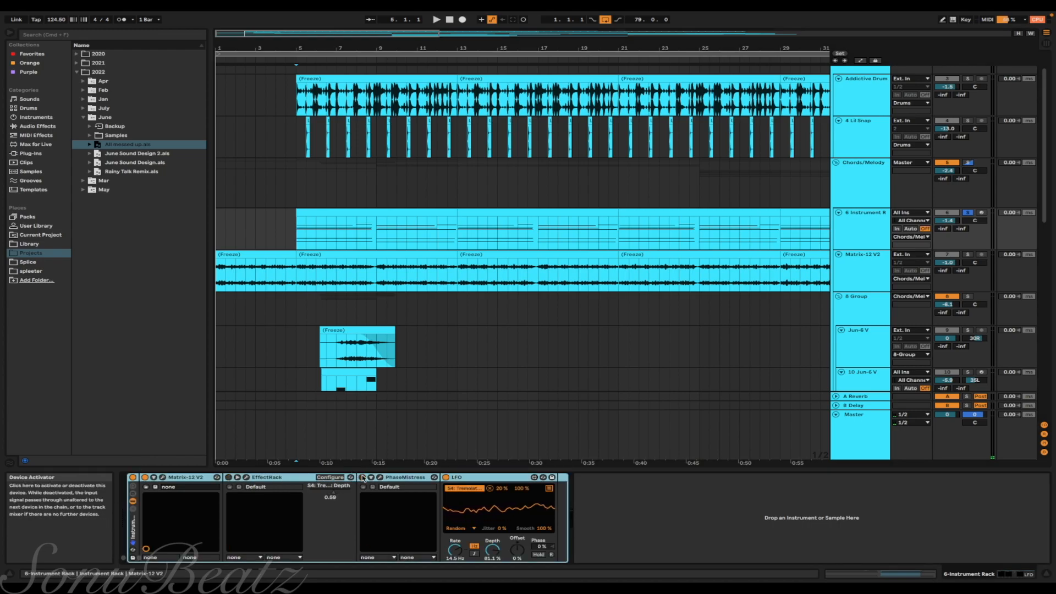
- Play the dry Matrix-12 V chords from bar 5 and view the synth's Wobble flute preset
{"action": "left_click", "coordinate": [299, 240]}
{"action": "key", "text": "space"}
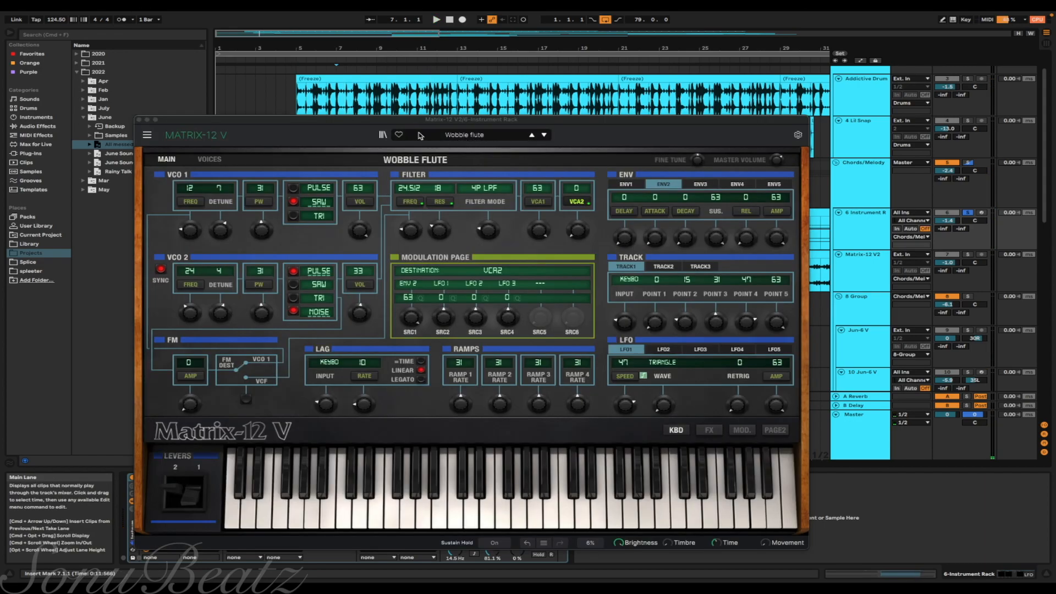
{"action": "left_click", "coordinate": [140, 119]}
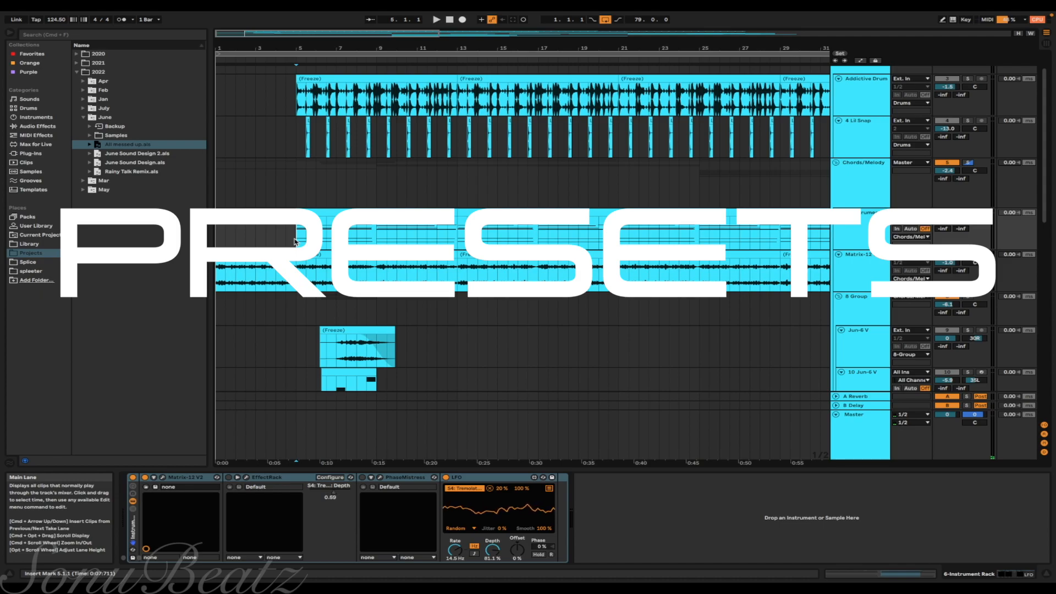
{"action": "key", "text": "space"}
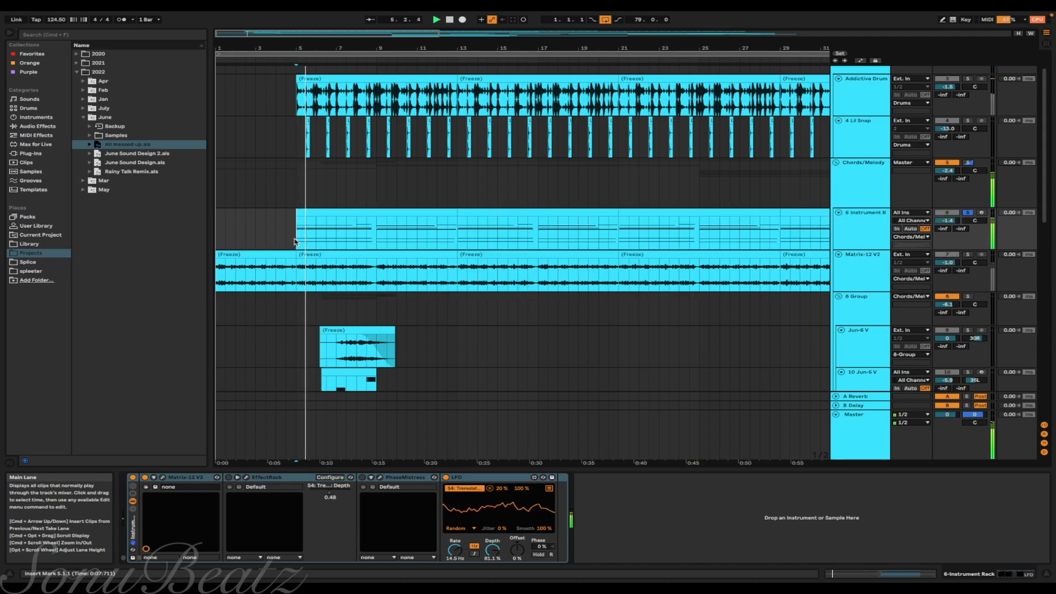
- Activate EffectRack on the chords and look through its chain from EchoBoy Jr. to MicroShift
{"action": "left_click", "coordinate": [229, 477]}
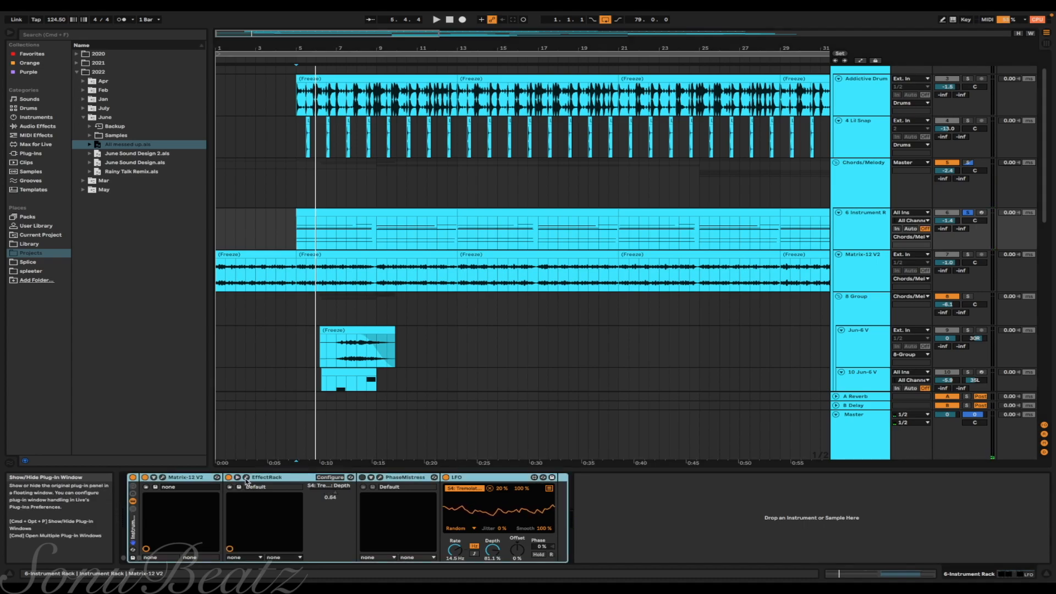
{"action": "left_click", "coordinate": [245, 479]}
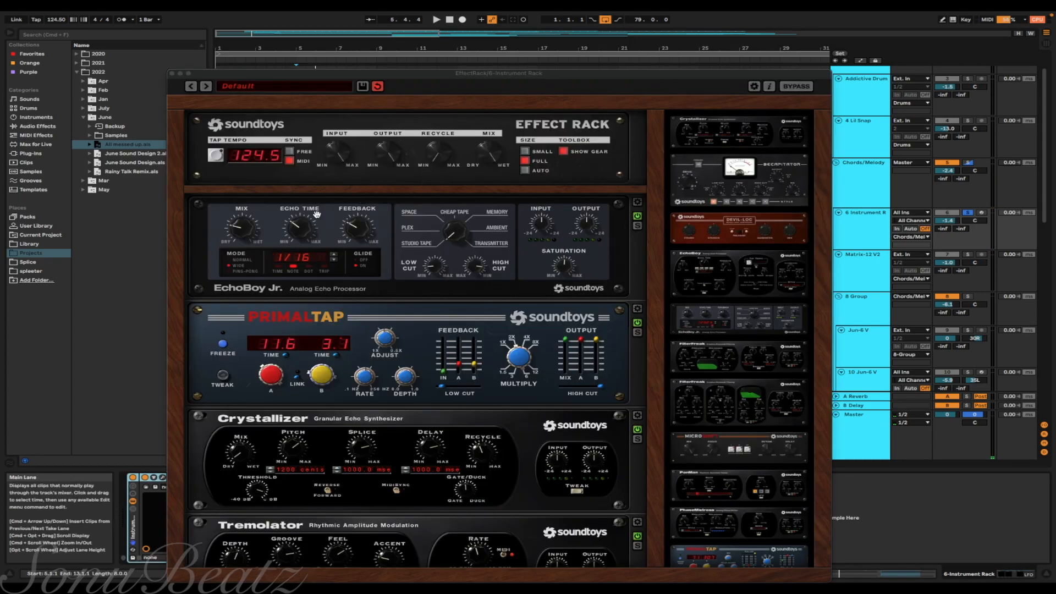
{"action": "scroll", "coordinate": [441, 364], "scroll_direction": "down", "scroll_amount": 1}
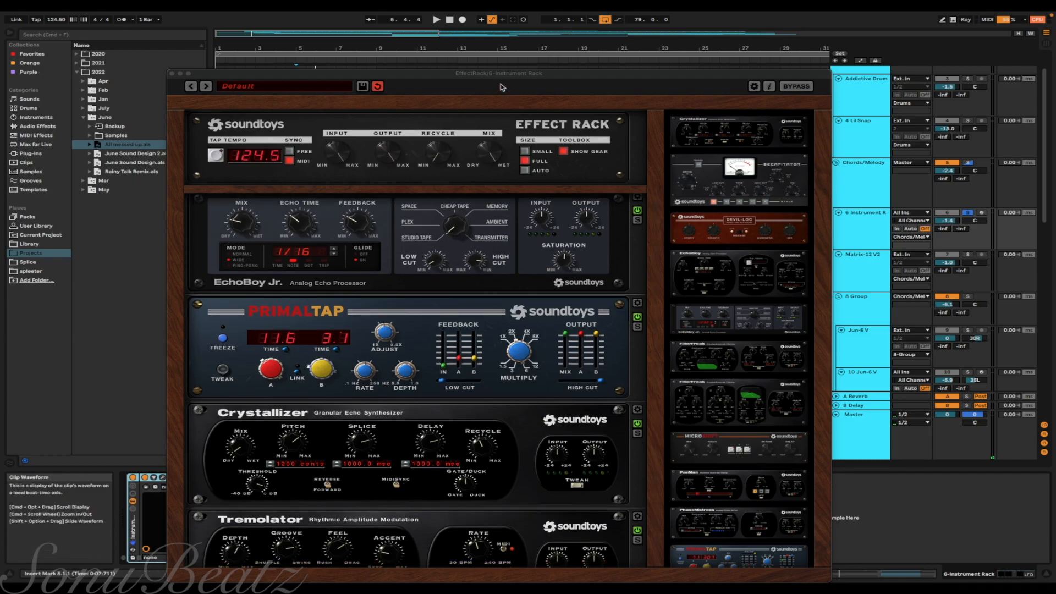
{"action": "left_click_drag", "start_coordinate": [492, 73], "coordinate": [496, 32]}
{"action": "scroll", "coordinate": [572, 279], "scroll_direction": "down", "scroll_amount": 5}
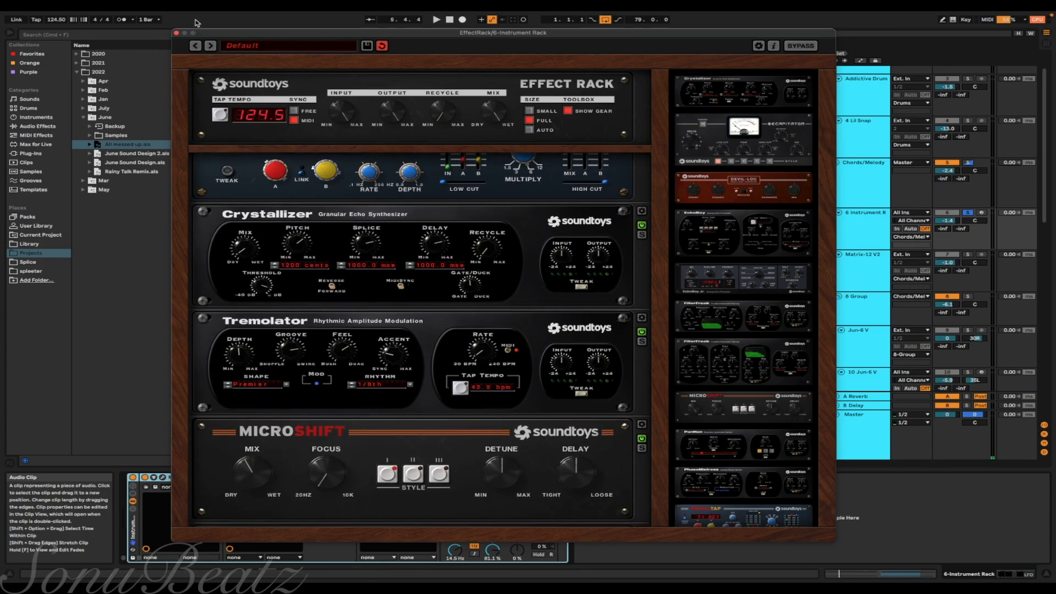
{"action": "left_click", "coordinate": [176, 33]}
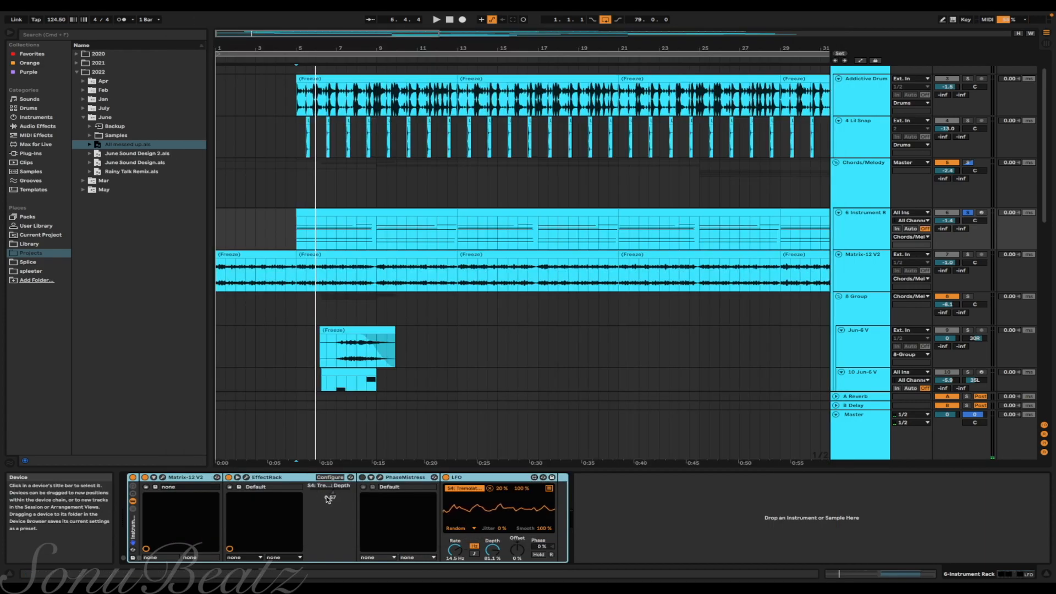
- Play the chords through EffectRack while viewing its Tremolator, MicroShift and FilterFreak modules
{"action": "left_click", "coordinate": [246, 478]}
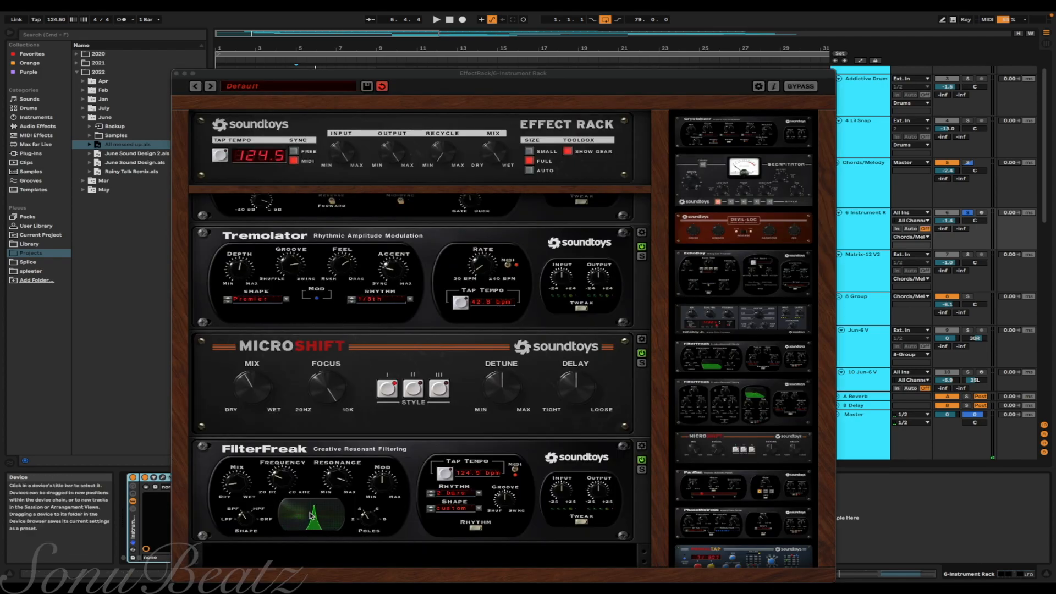
{"action": "key", "text": "space"}
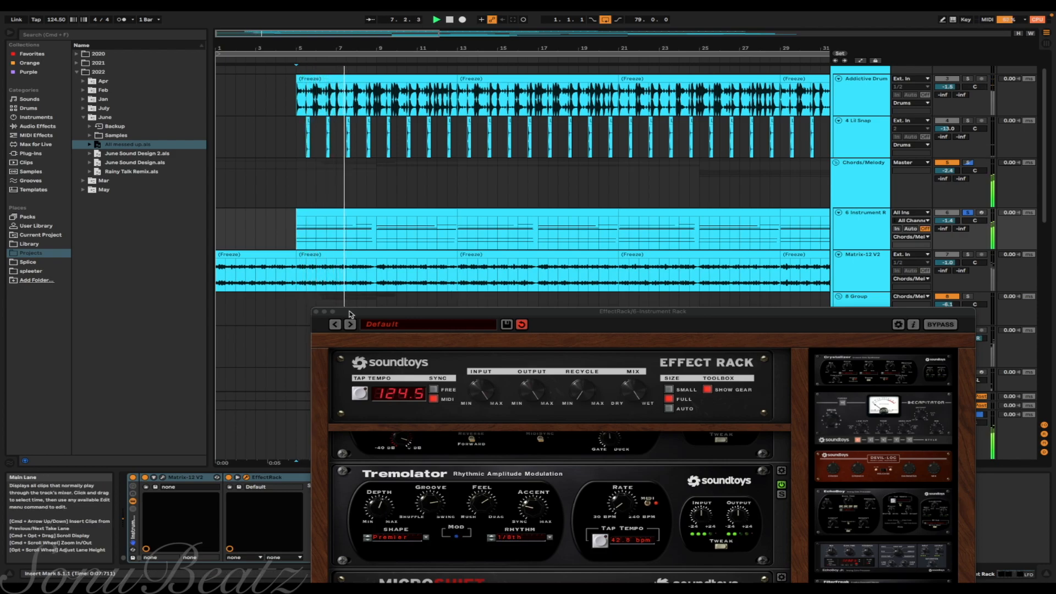
{"action": "left_click_drag", "start_coordinate": [350, 314], "coordinate": [401, 74]}
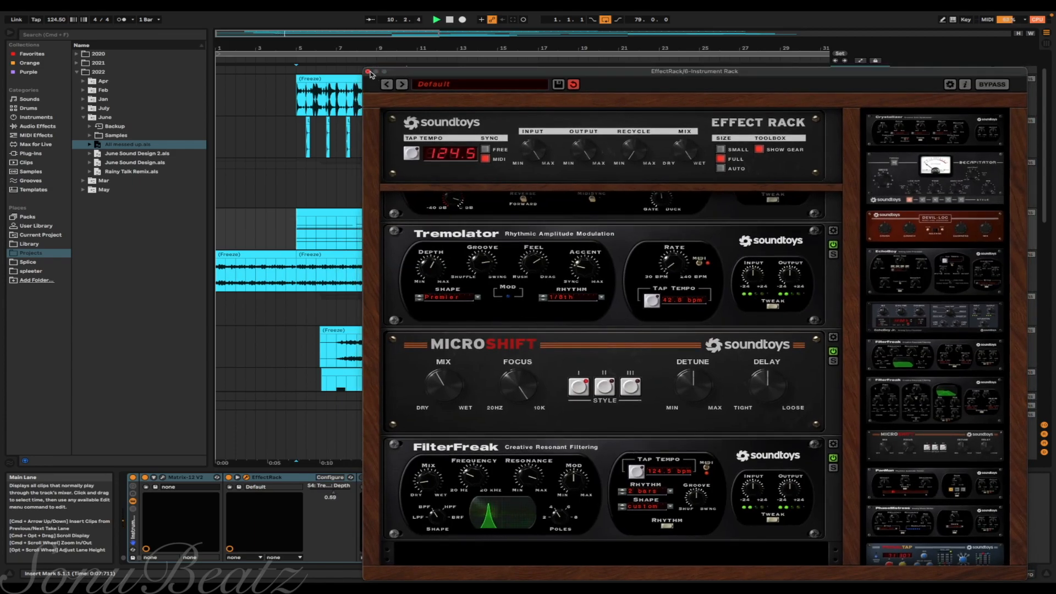
{"action": "left_click", "coordinate": [368, 72]}
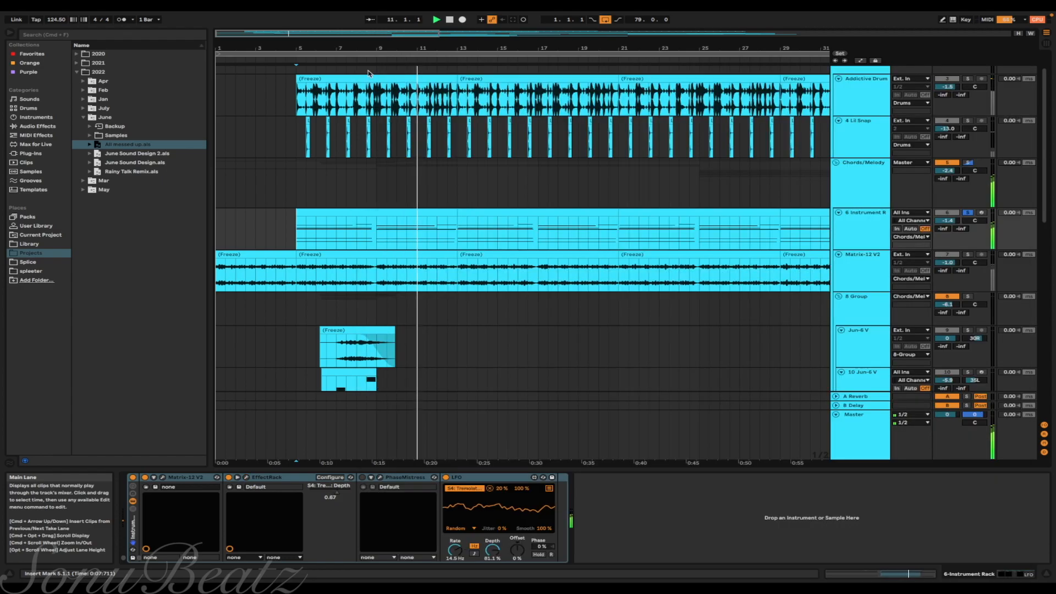
- Activate PhaseMistress on the chords, view its settings, and switch the whole instrument rack off
{"action": "left_click", "coordinate": [362, 477]}
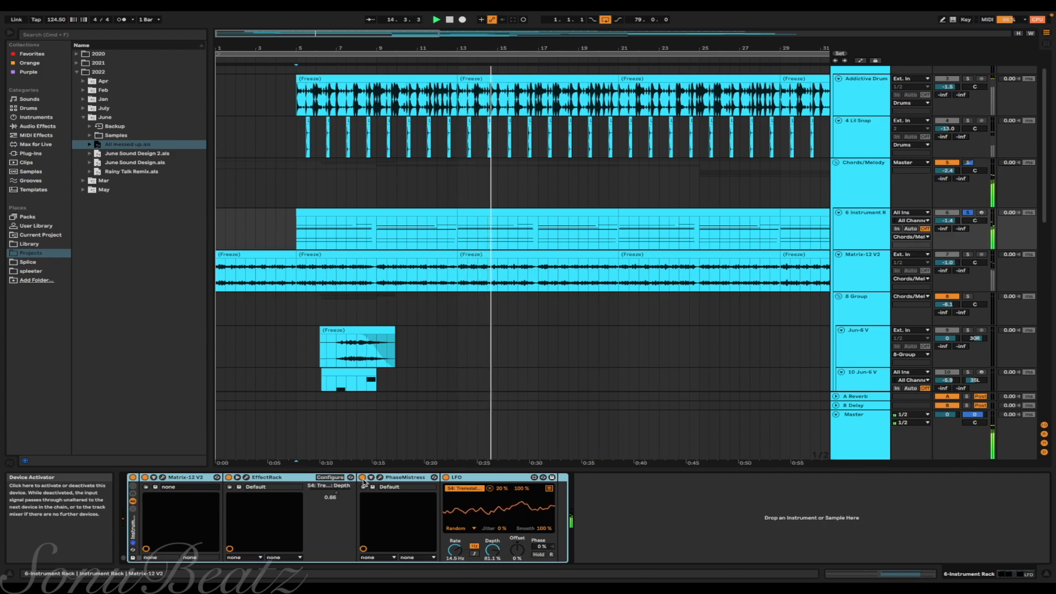
{"action": "left_click", "coordinate": [380, 477]}
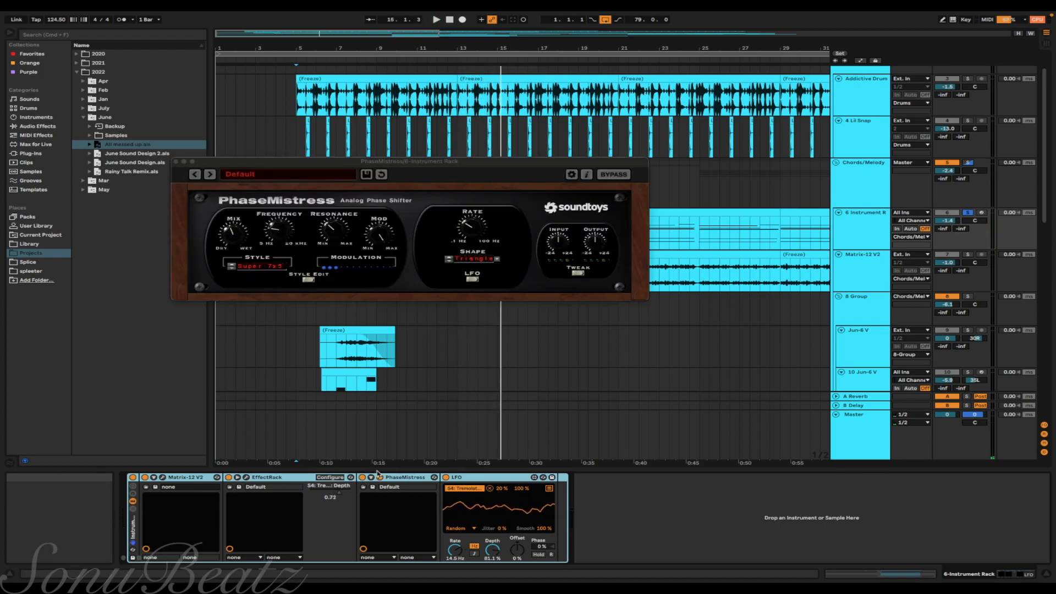
{"action": "left_click", "coordinate": [380, 477]}
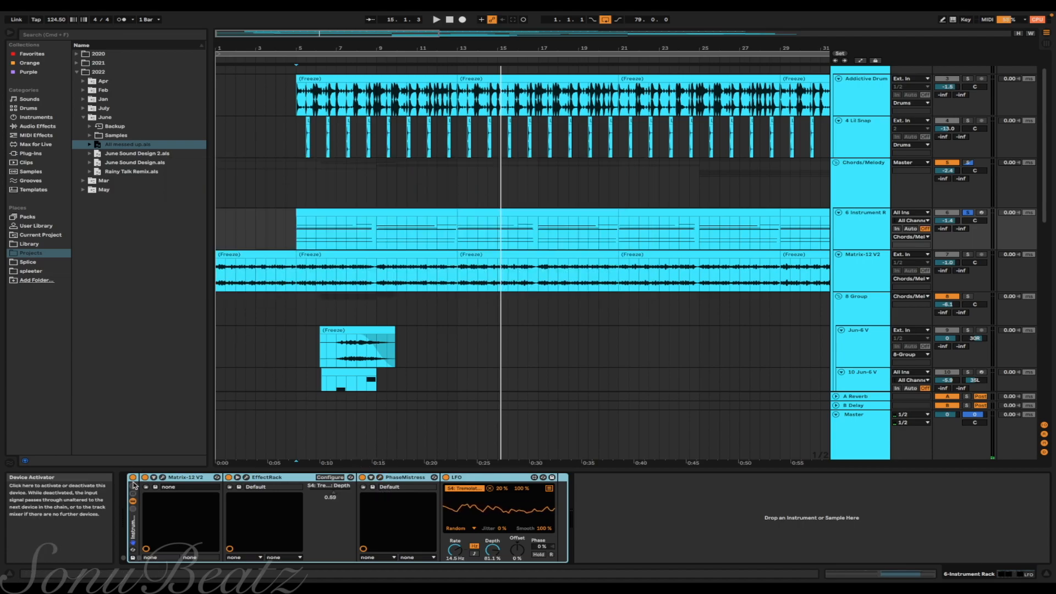
{"action": "left_click", "coordinate": [133, 478]}
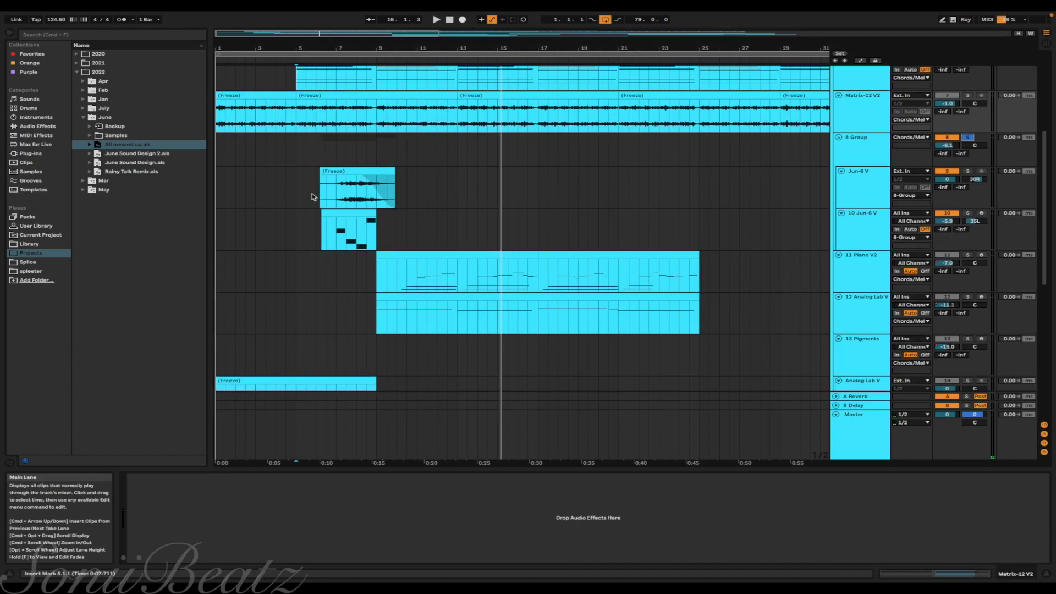
- Audition the Jun-6 V clips from their start near bar 6 and the soloed Analog Lab V clip from bar 1
{"action": "left_click", "coordinate": [321, 193]}
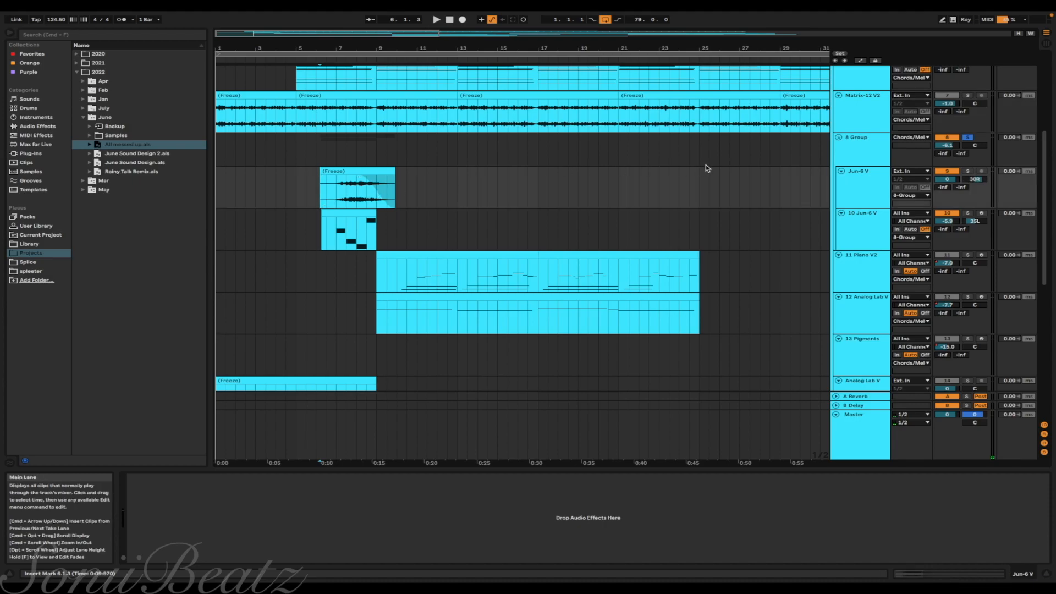
{"action": "key", "text": "space"}
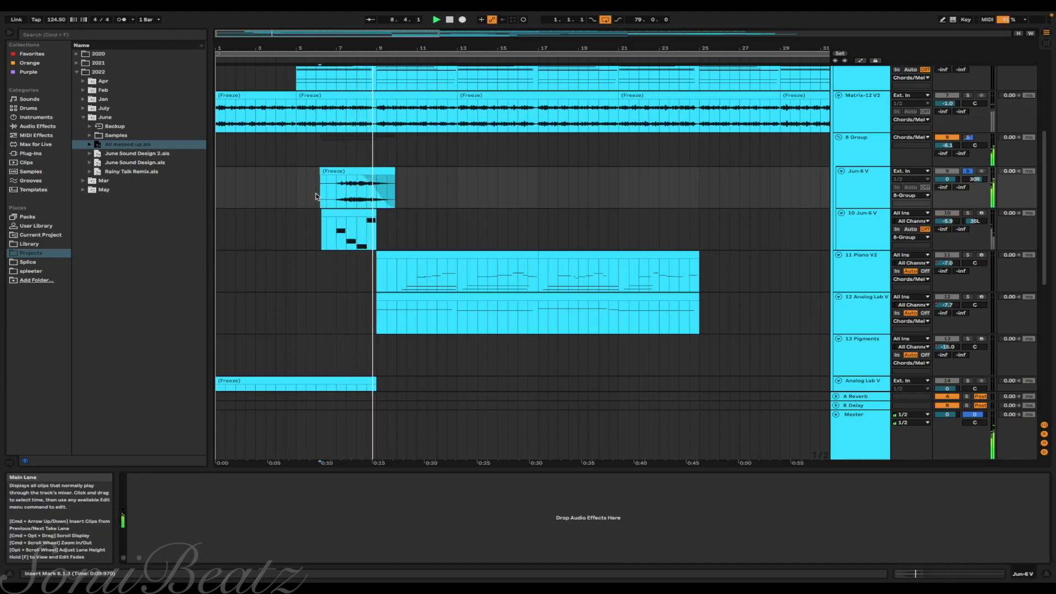
{"action": "left_click", "coordinate": [322, 240]}
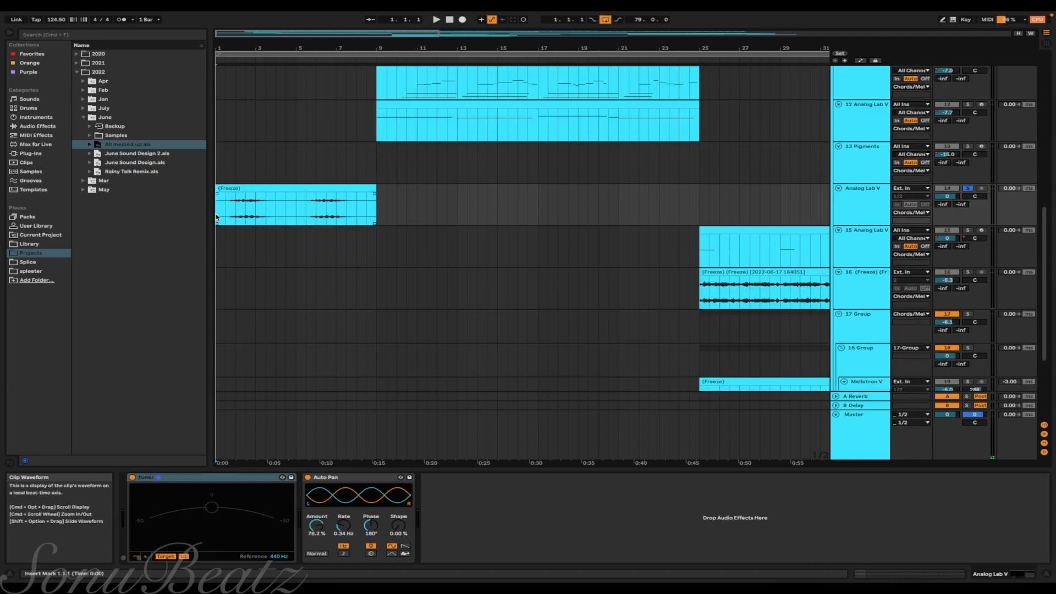
{"action": "key", "text": "space"}
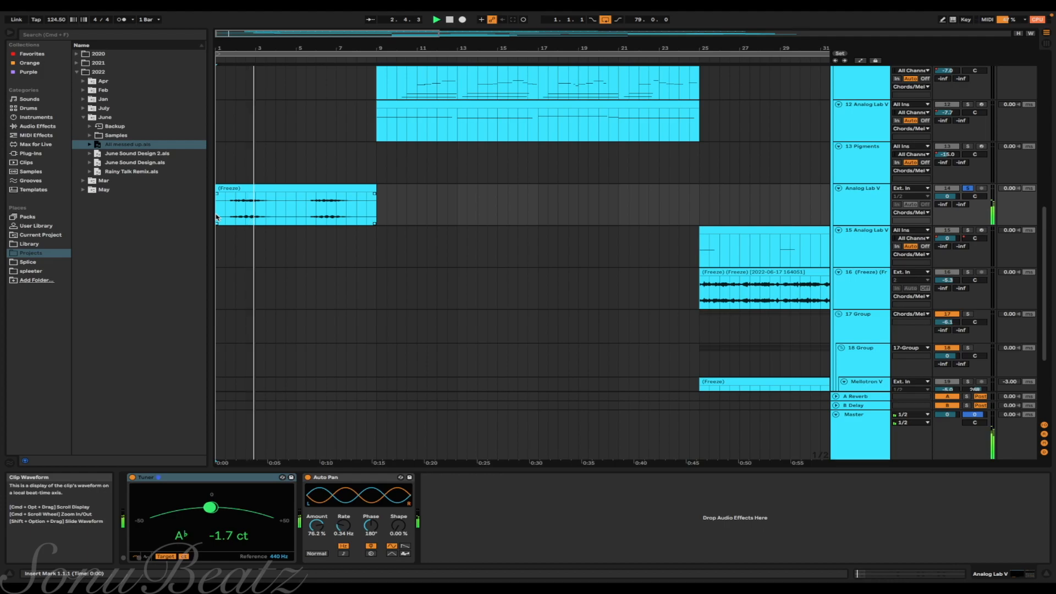
- Play the soloed Piano V2 clip from its start at bar 9 and solo the Matrix-12 V2 track alongside it
{"action": "scroll", "coordinate": [410, 214], "scroll_direction": "right", "scroll_amount": 10}
{"action": "scroll", "coordinate": [410, 214], "scroll_direction": "left", "scroll_amount": 10}
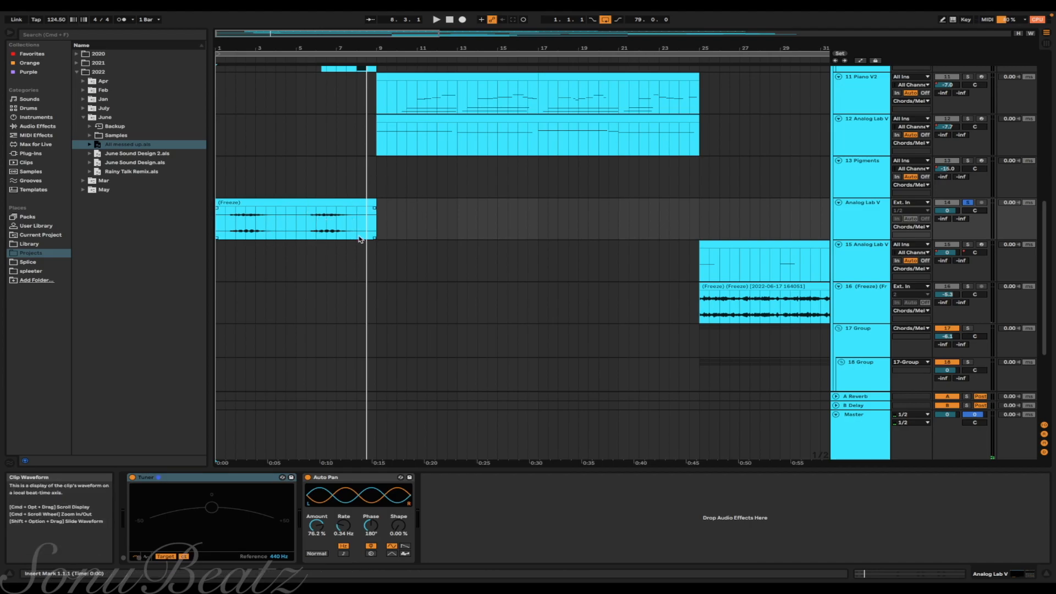
{"action": "scroll", "coordinate": [398, 287], "scroll_direction": "up", "scroll_amount": 3}
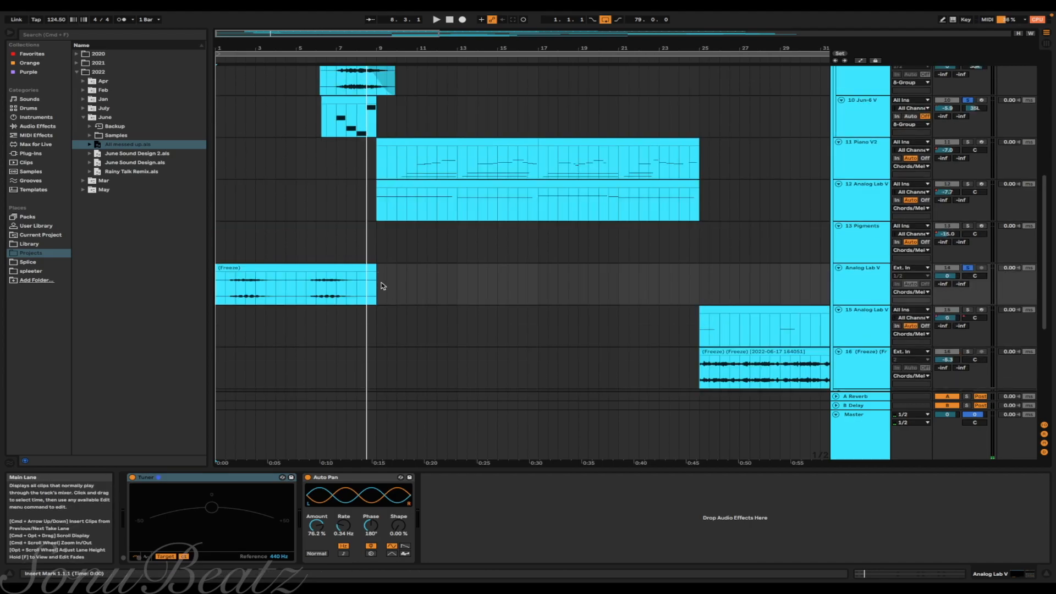
{"action": "left_click", "coordinate": [383, 285]}
{"action": "scroll", "coordinate": [382, 285], "scroll_direction": "up", "scroll_amount": 3}
{"action": "scroll", "coordinate": [381, 226], "scroll_direction": "up", "scroll_amount": 6}
{"action": "key", "text": "space"}
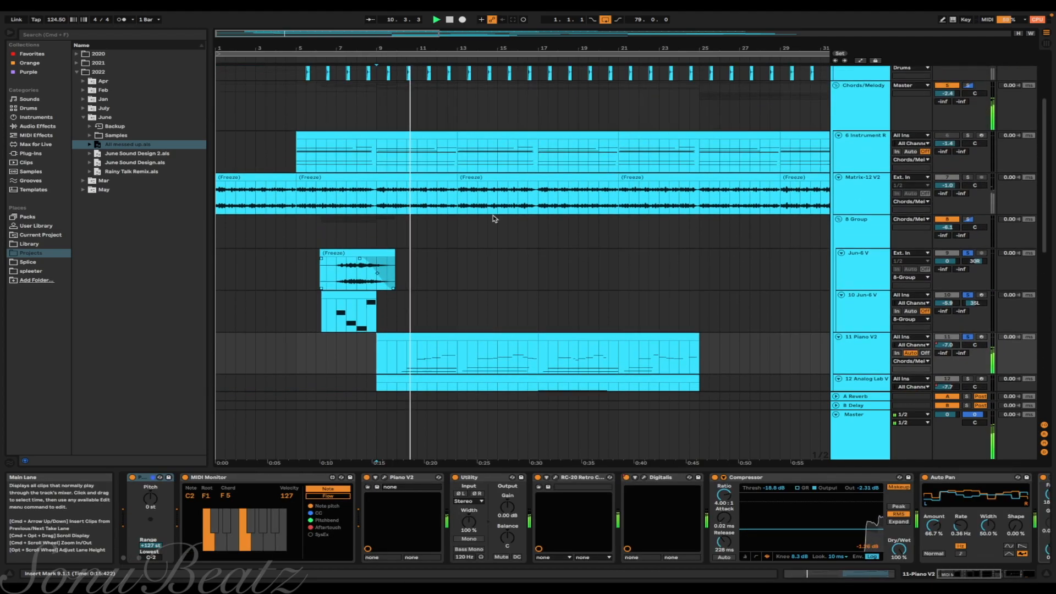
{"action": "left_click", "coordinate": [967, 178]}
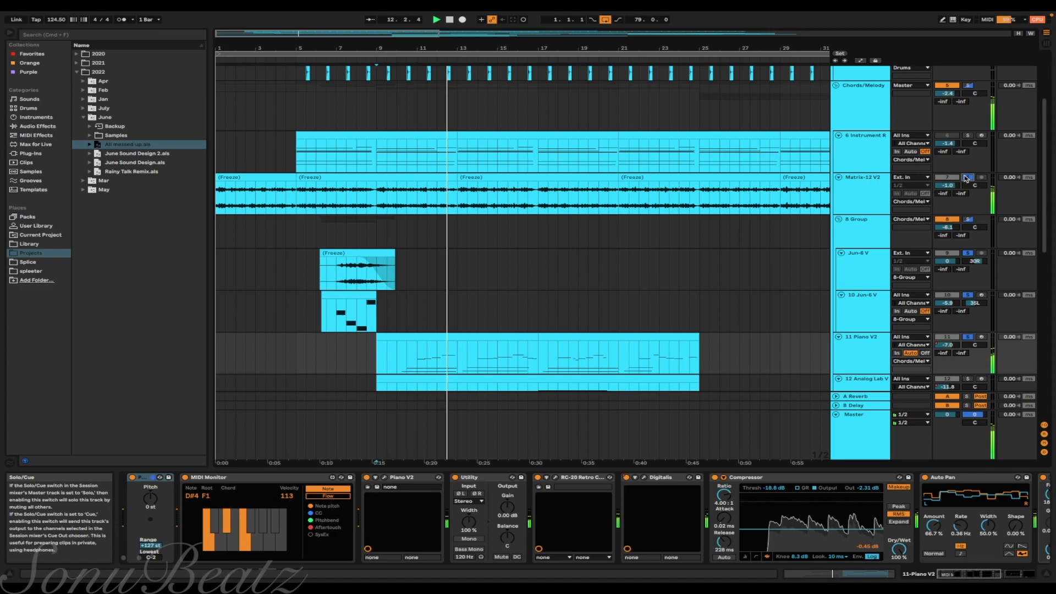
- Audition the soloed 12 Analog Lab V clip from bar 9 and look through its device chain from Utility to Compressor
{"action": "scroll", "coordinate": [688, 297], "scroll_direction": "down", "scroll_amount": 7}
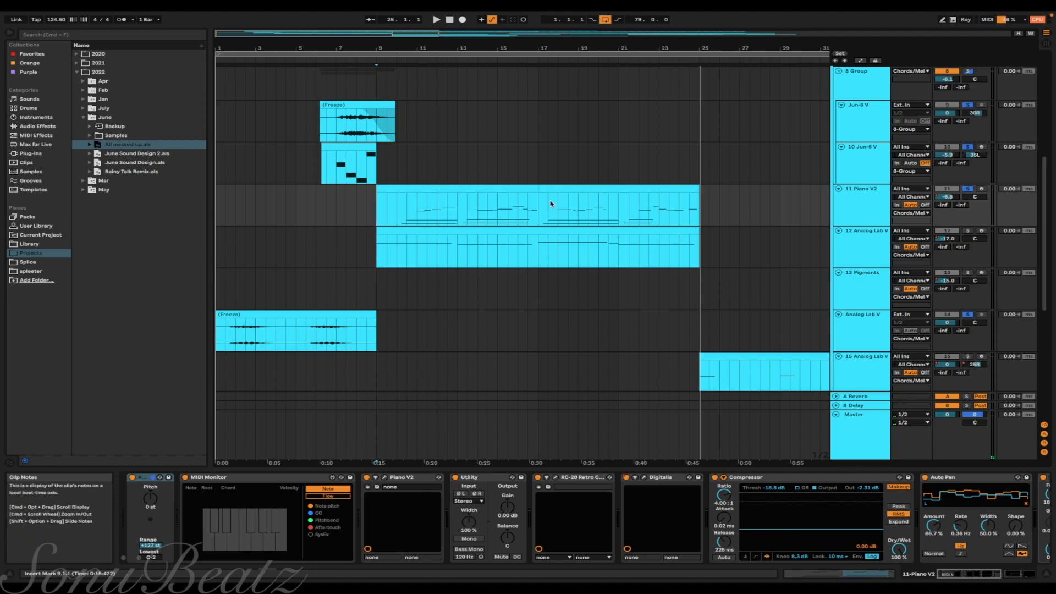
{"action": "left_click", "coordinate": [374, 259]}
{"action": "key", "text": "space"}
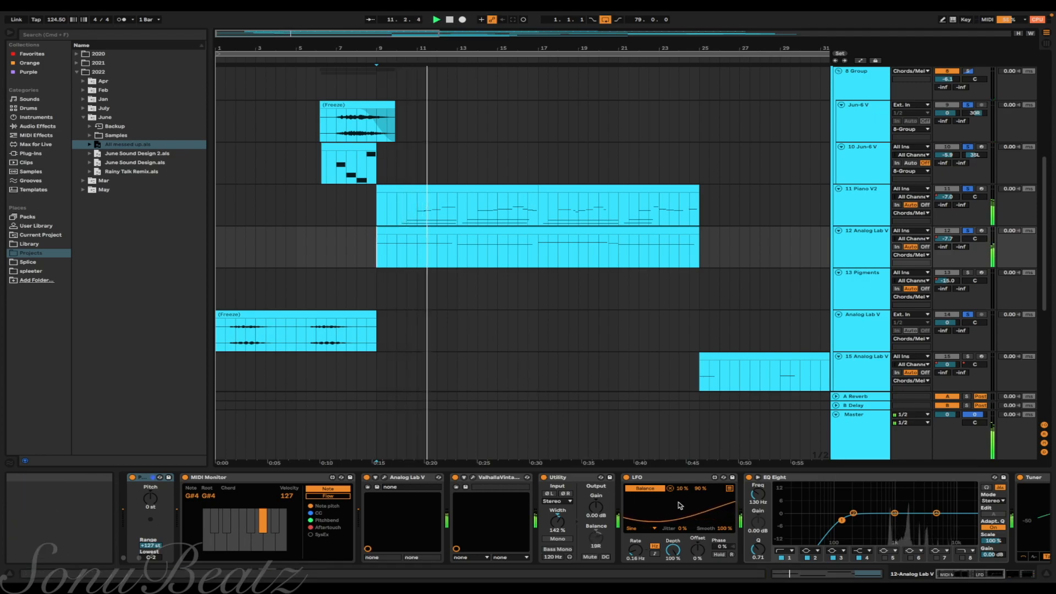
{"action": "scroll", "coordinate": [680, 505], "scroll_direction": "right", "scroll_amount": 10}
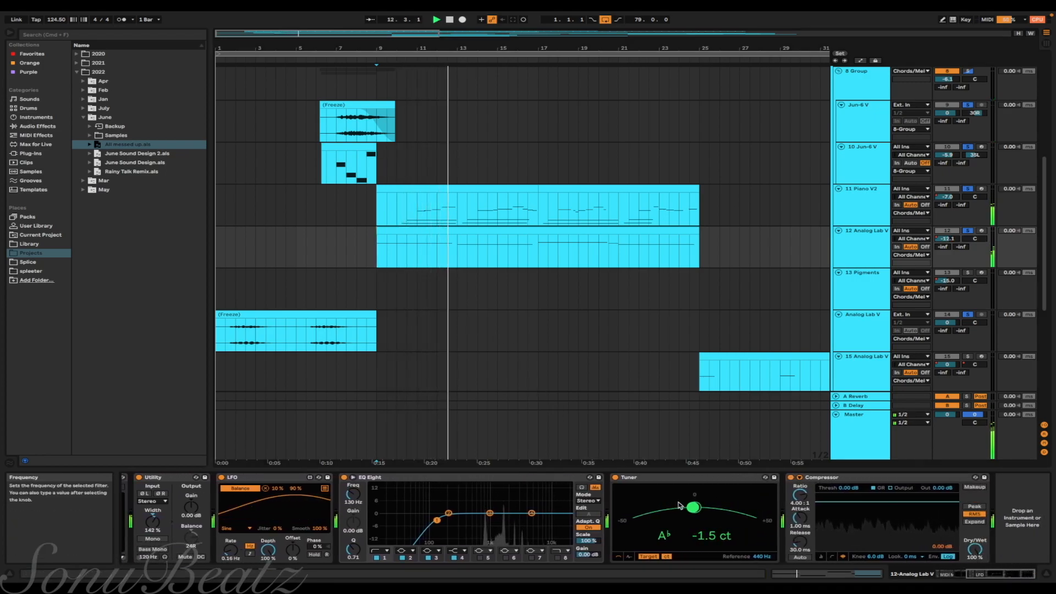
{"action": "scroll", "coordinate": [668, 504], "scroll_direction": "left", "scroll_amount": 5}
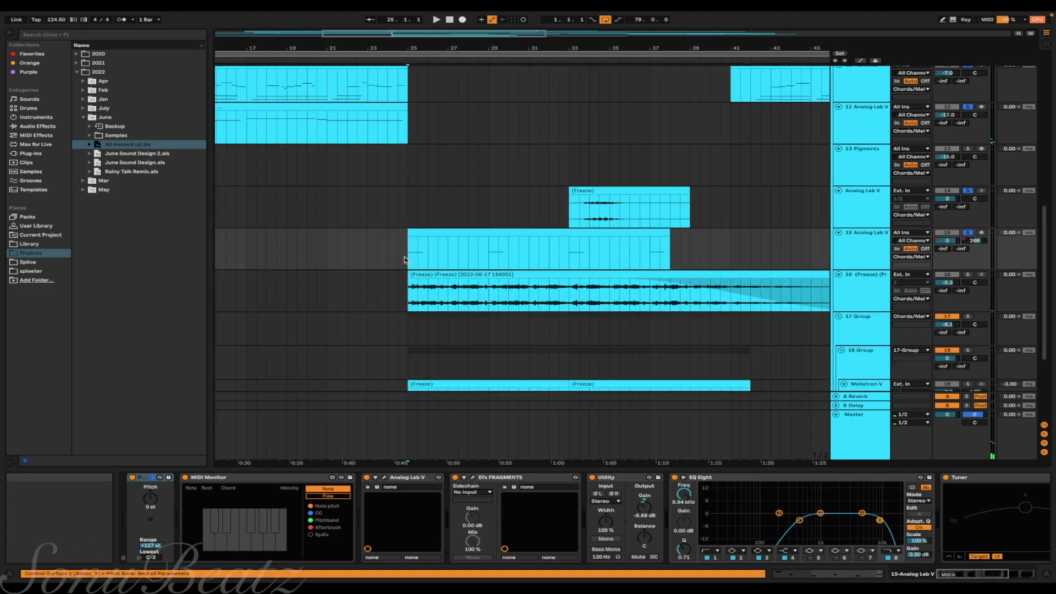
- Play the 15 Analog Lab V clip from bar 25, and solo frozen track 16 and play it from the same bar
{"action": "key", "text": "space"}
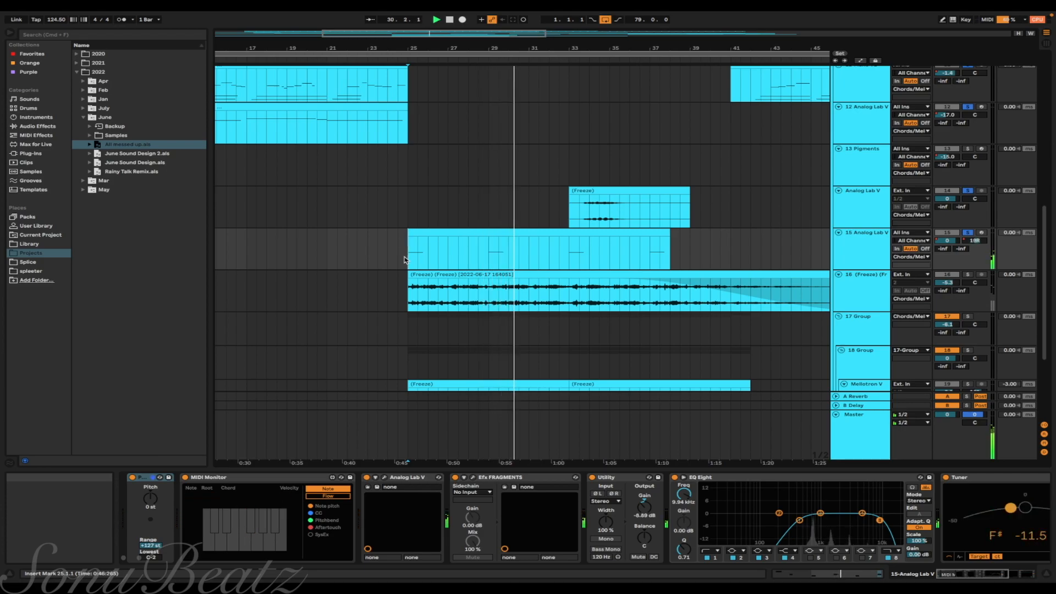
{"action": "key", "text": "space"}
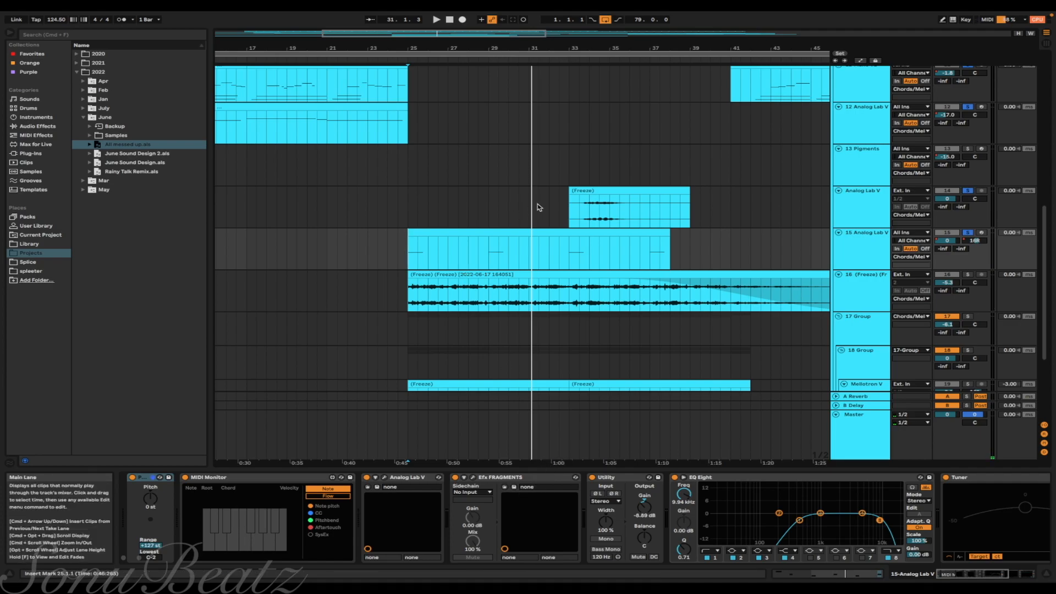
{"action": "left_click", "coordinate": [968, 275]}
{"action": "left_click", "coordinate": [407, 297]}
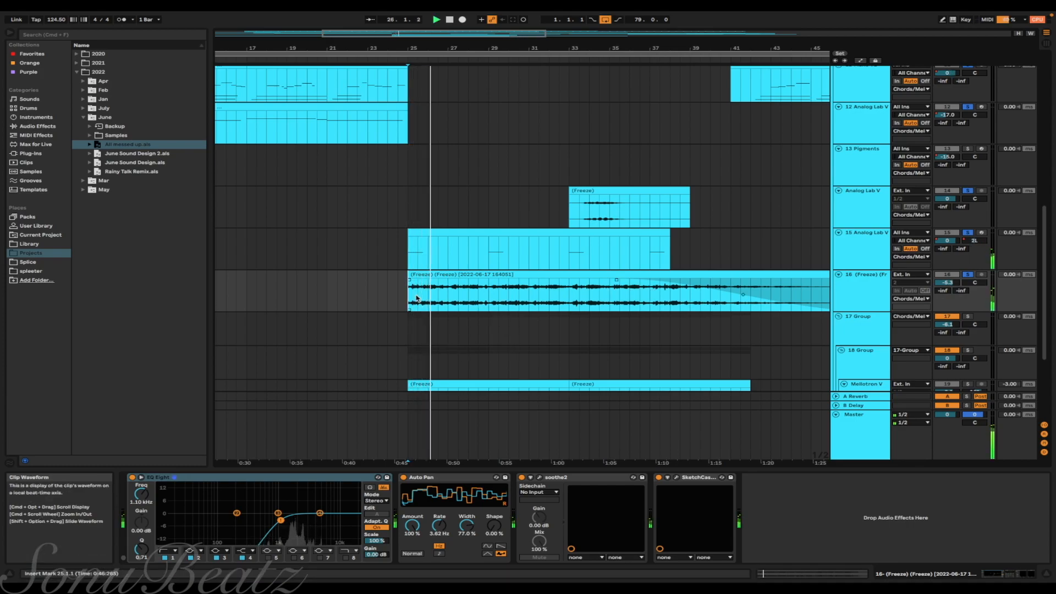
{"action": "scroll", "coordinate": [417, 298], "scroll_direction": "down", "scroll_amount": 1}
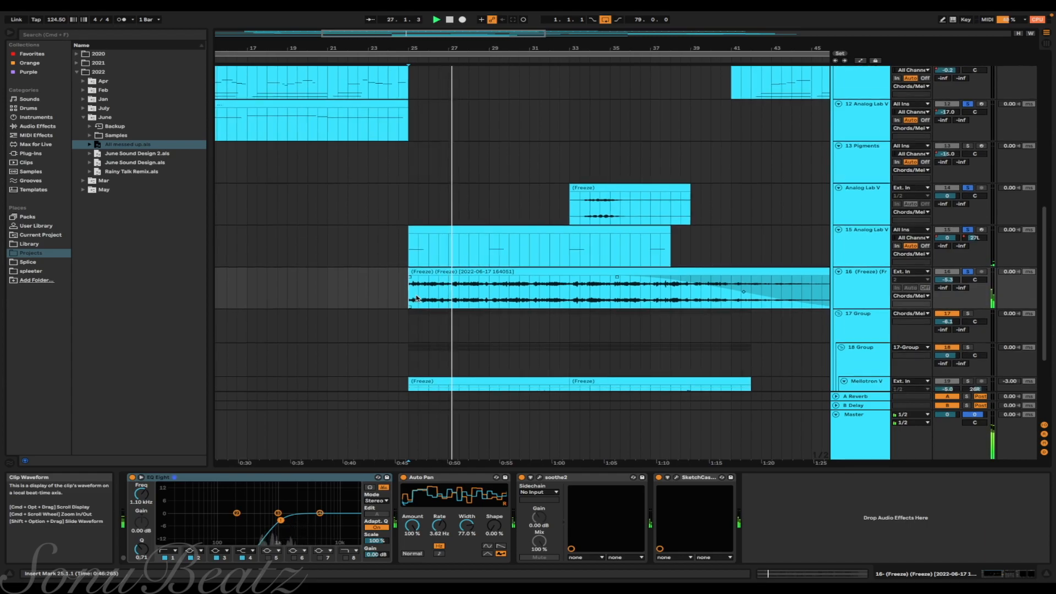
{"action": "scroll", "coordinate": [417, 298], "scroll_direction": "down", "scroll_amount": 3}
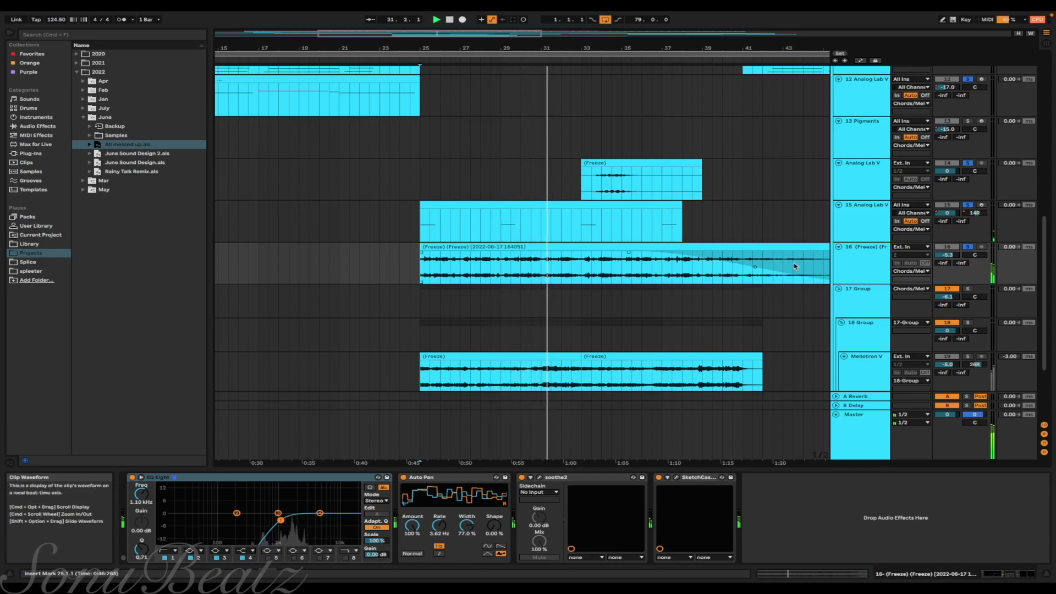
{"action": "double_click", "coordinate": [849, 267]}
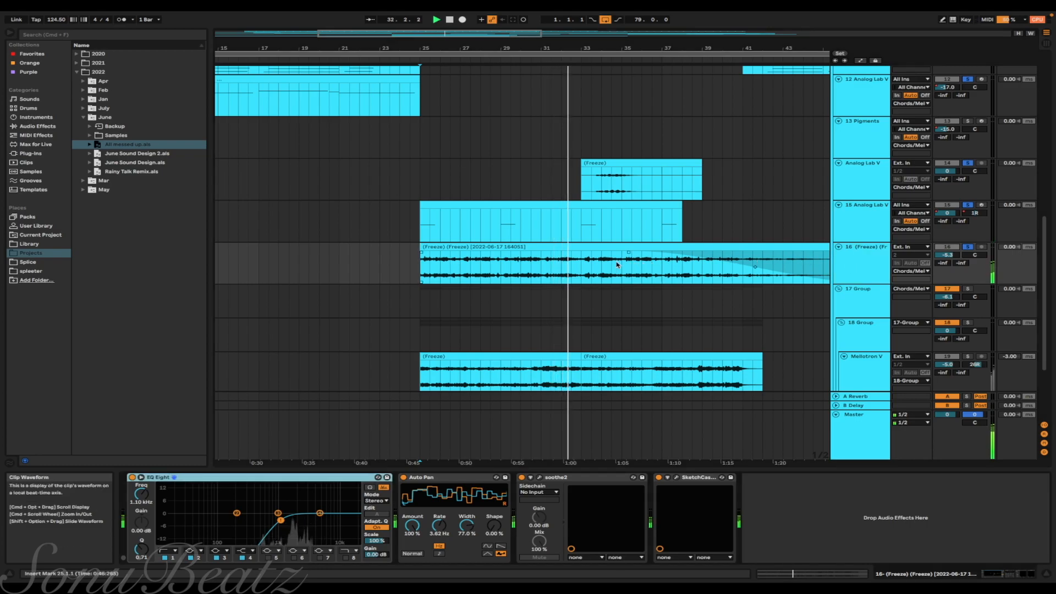
{"action": "scroll", "coordinate": [600, 265], "scroll_direction": "right", "scroll_amount": 5}
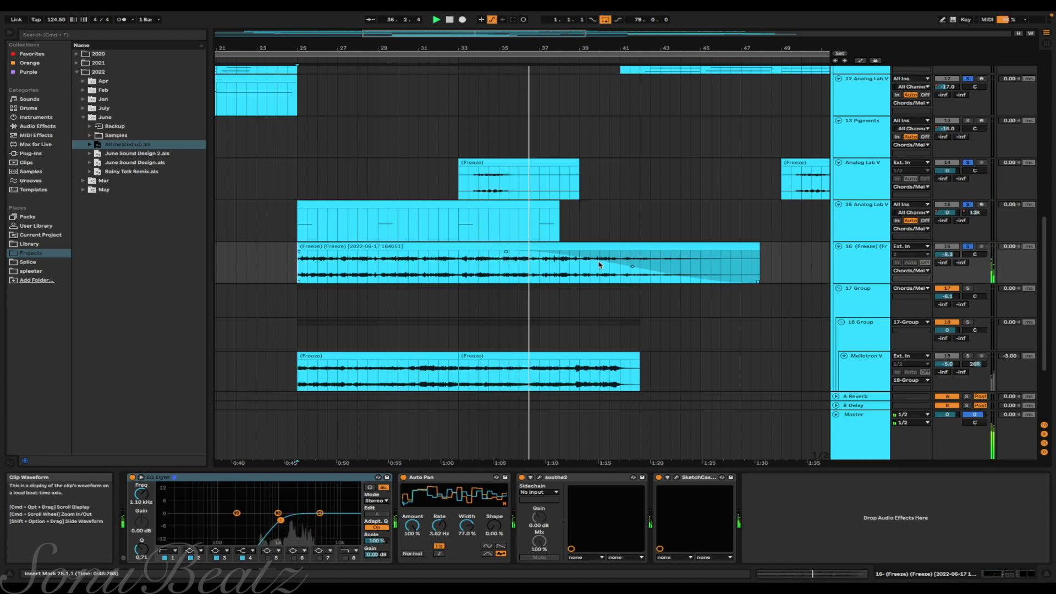
{"action": "scroll", "coordinate": [600, 265], "scroll_direction": "down", "scroll_amount": 3}
{"action": "scroll", "coordinate": [600, 265], "scroll_direction": "down", "scroll_amount": 2}
{"action": "scroll", "coordinate": [605, 248], "scroll_direction": "up", "scroll_amount": 1}
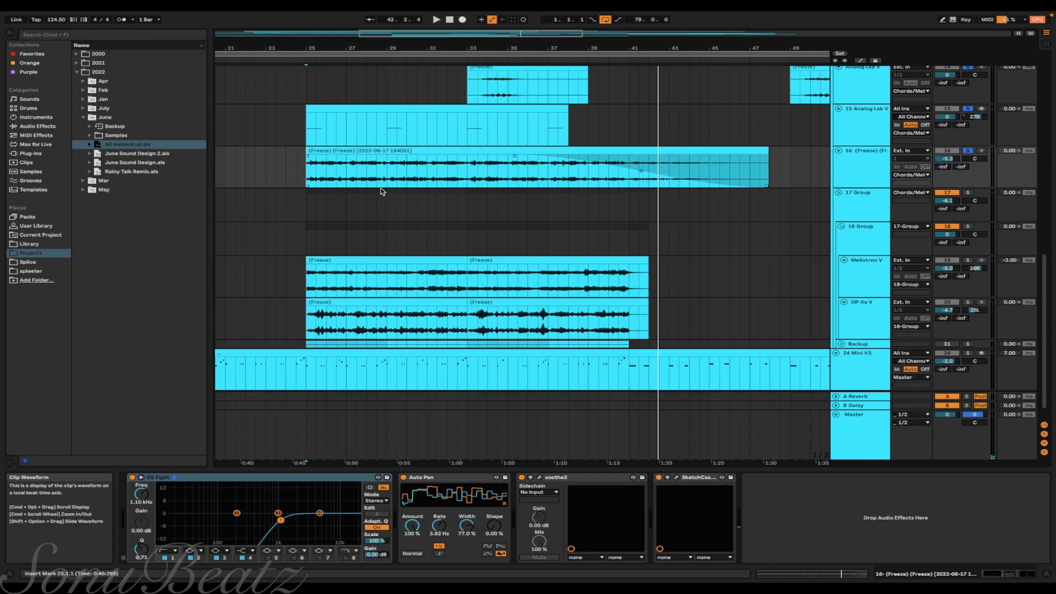
- Set the playback start to bar 25, unfold the Backup group, and view the device chains of instrument tracks 22 and 23
{"action": "left_click", "coordinate": [295, 175]}
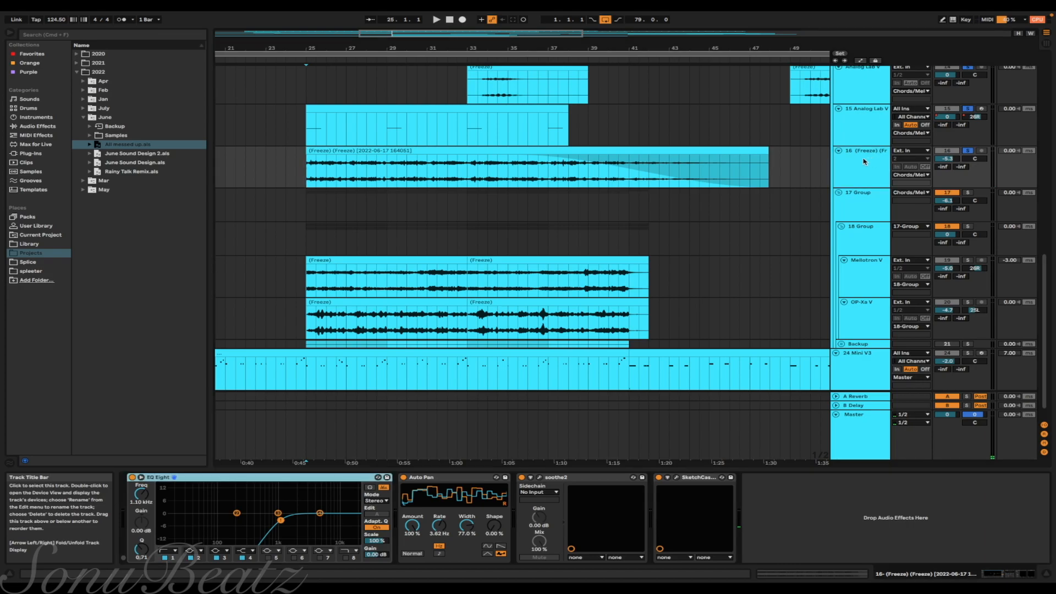
{"action": "scroll", "coordinate": [361, 262], "scroll_direction": "down", "scroll_amount": 1}
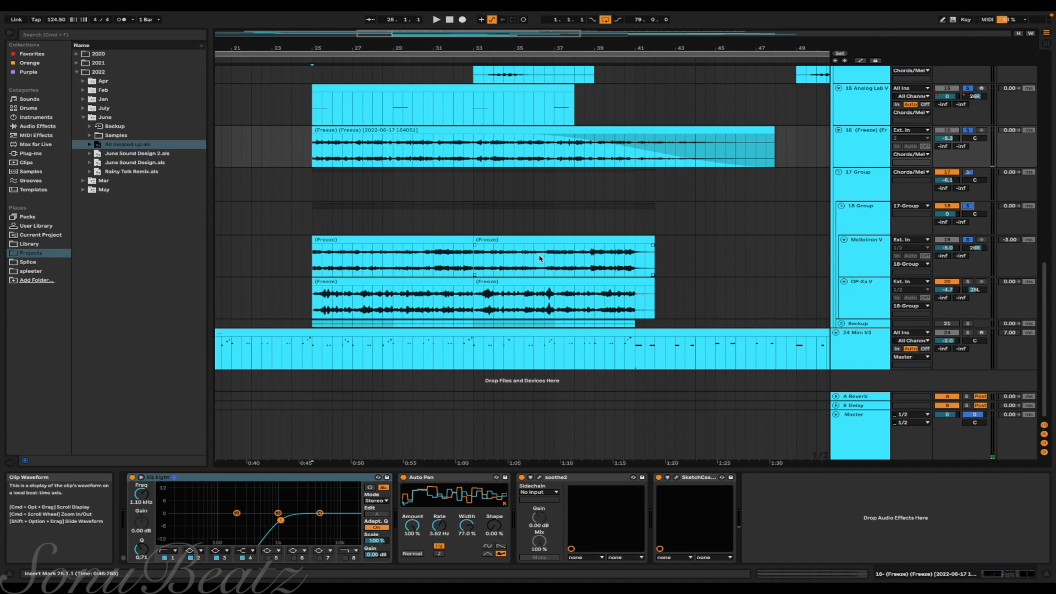
{"action": "left_click", "coordinate": [841, 323]}
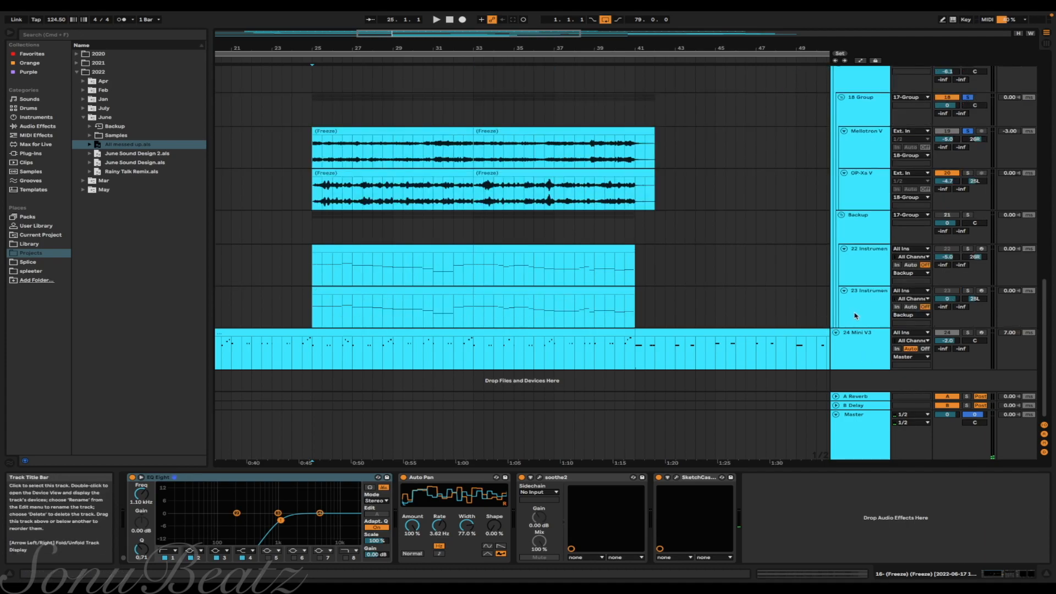
{"action": "left_click", "coordinate": [860, 271]}
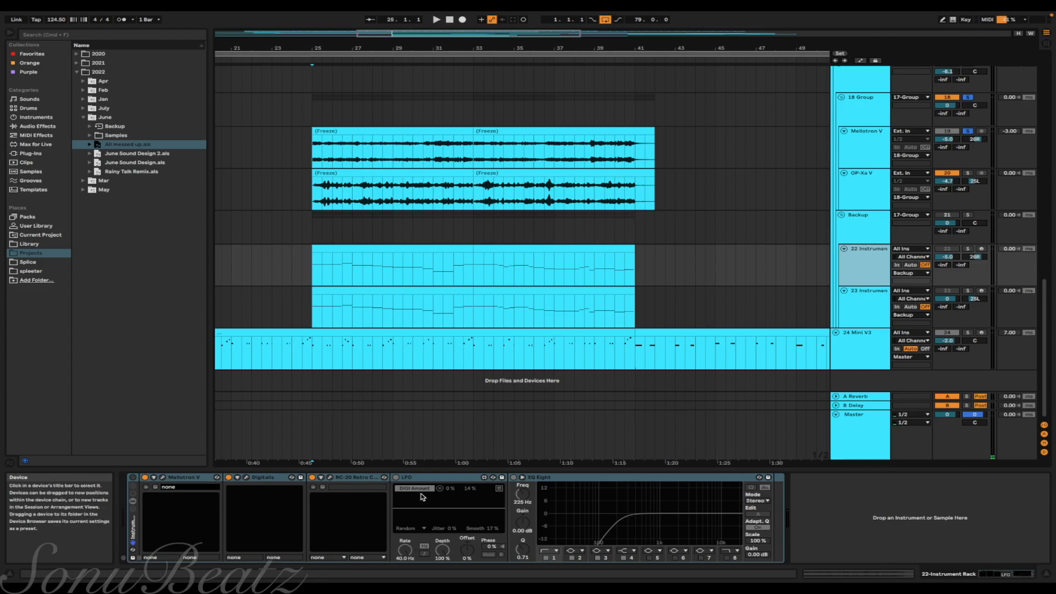
{"action": "key", "text": "Down"}
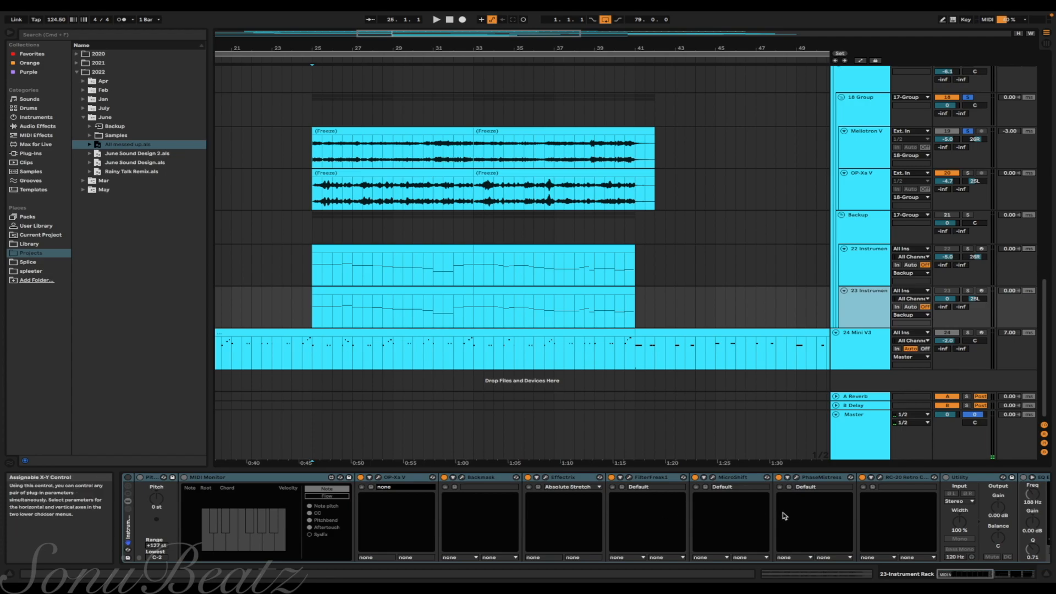
{"action": "scroll", "coordinate": [869, 509], "scroll_direction": "right", "scroll_amount": 5}
{"action": "scroll", "coordinate": [874, 505], "scroll_direction": "left", "scroll_amount": 5}
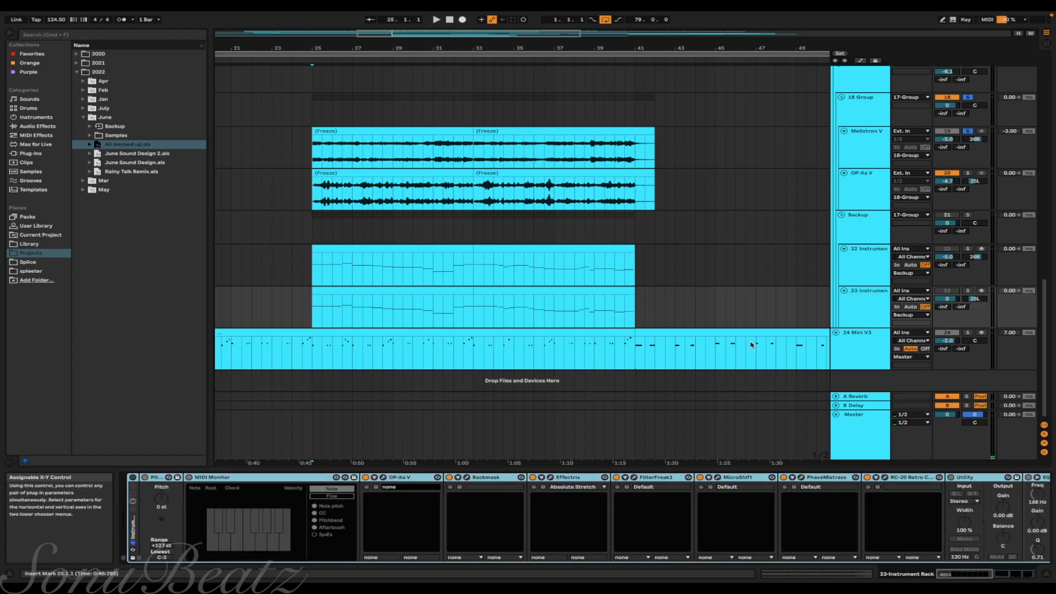
- Play the soloed Mellotron V and OP-Xa V tracks from bar 25 and fold the Backup group
{"action": "key", "text": "space"}
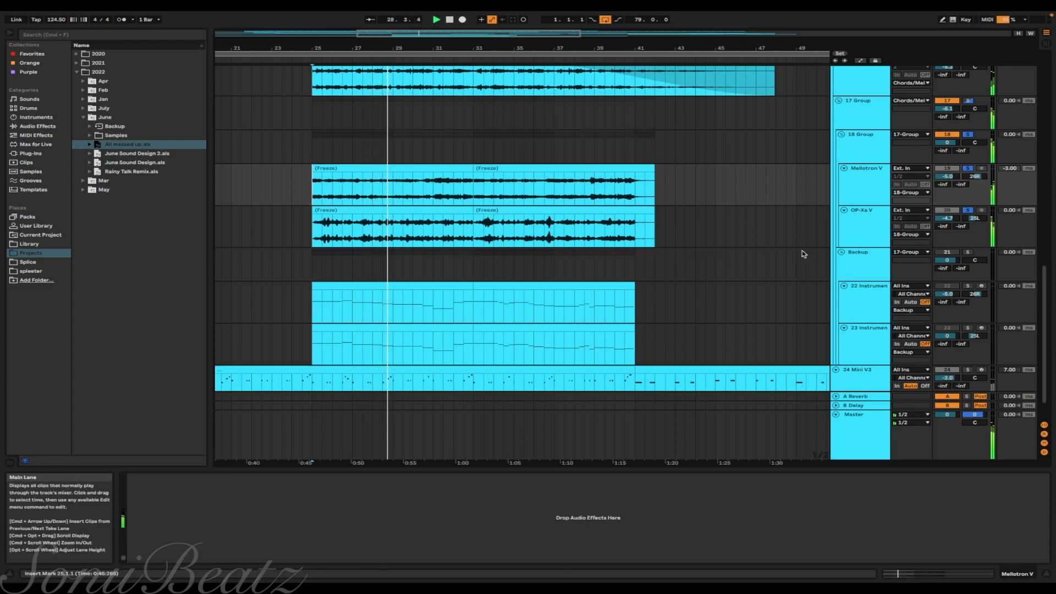
{"action": "left_click", "coordinate": [841, 252]}
{"action": "scroll", "coordinate": [590, 246], "scroll_direction": "up", "scroll_amount": 5}
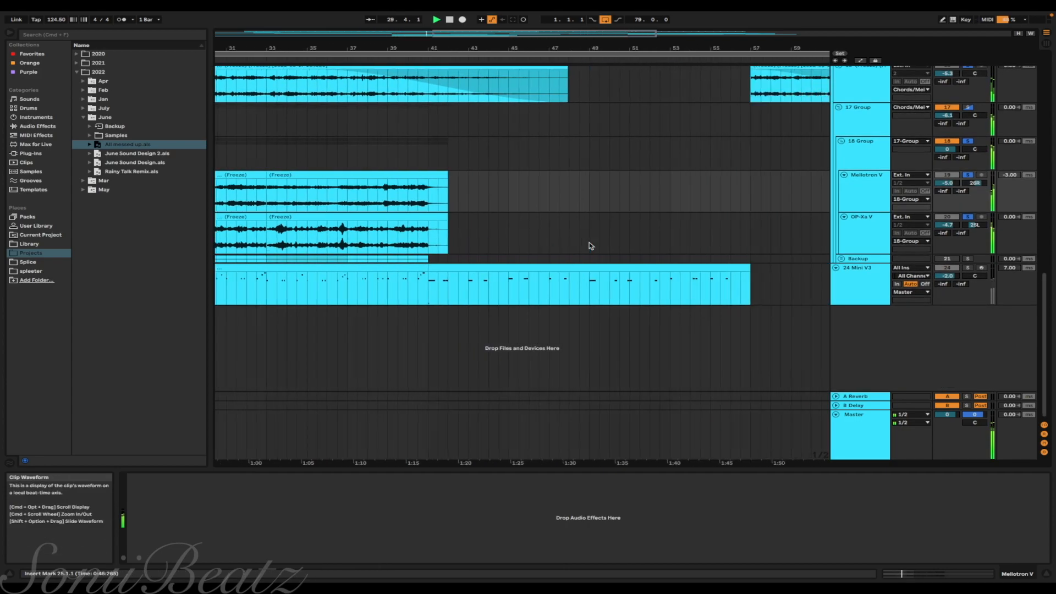
- Examine how the chord and melody clips are laid out from bar 25 to the end of the song during playback
{"action": "scroll", "coordinate": [591, 245], "scroll_direction": "right", "scroll_amount": 10}
{"action": "scroll", "coordinate": [590, 246], "scroll_direction": "down", "scroll_amount": 2}
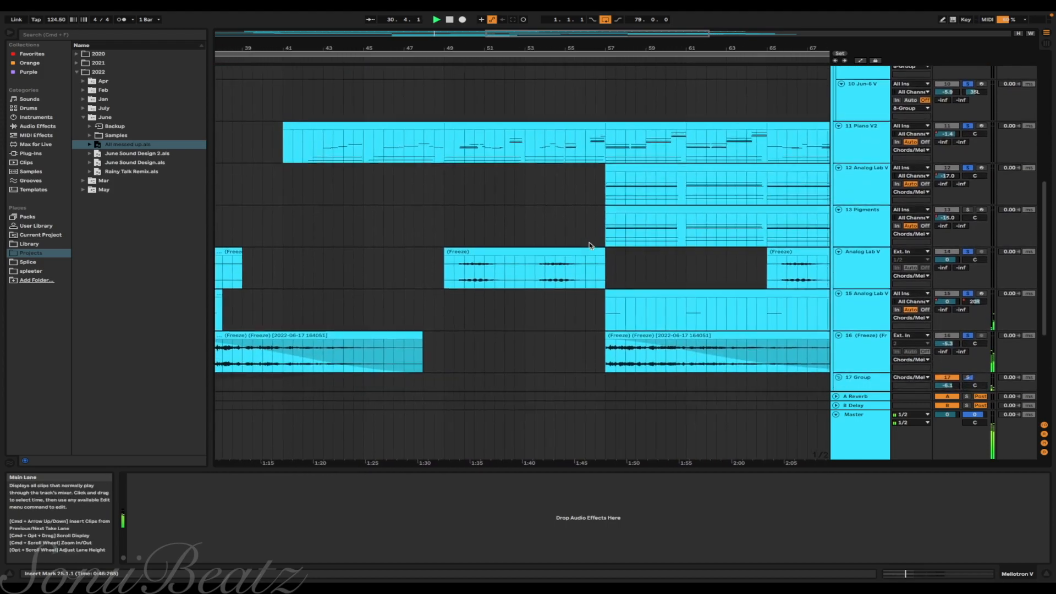
{"action": "scroll", "coordinate": [591, 247], "scroll_direction": "left", "scroll_amount": 10}
{"action": "scroll", "coordinate": [591, 247], "scroll_direction": "down", "scroll_amount": 5}
{"action": "scroll", "coordinate": [591, 247], "scroll_direction": "left", "scroll_amount": 5}
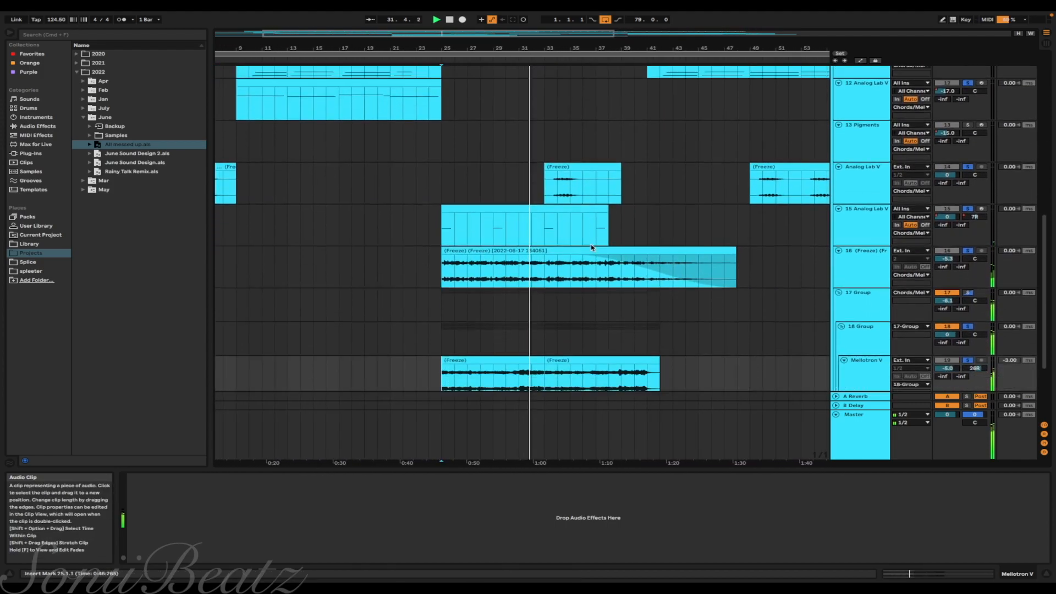
{"action": "scroll", "coordinate": [592, 247], "scroll_direction": "right", "scroll_amount": 10}
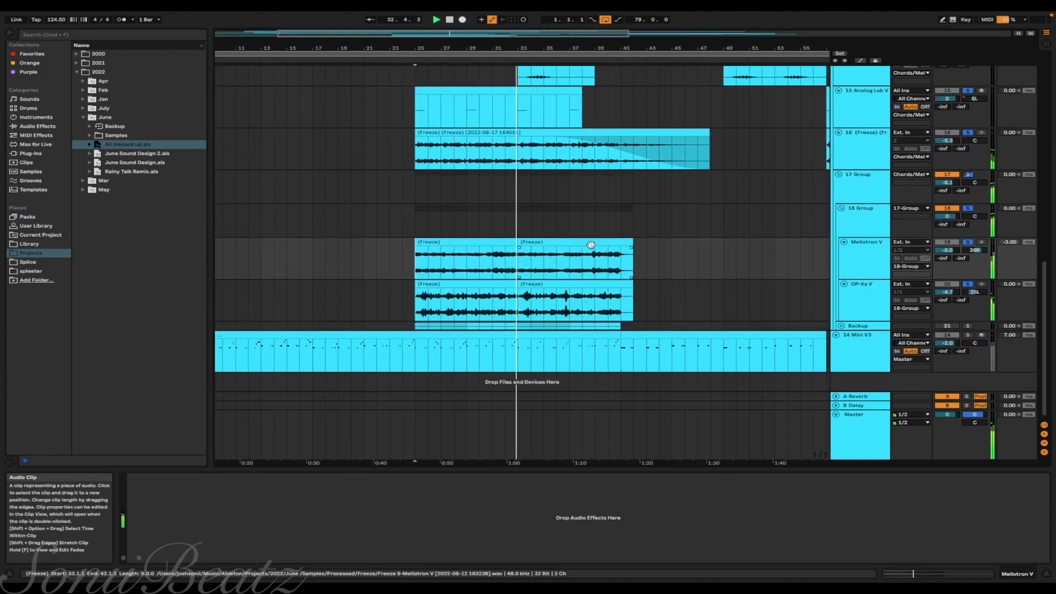
{"action": "scroll", "coordinate": [592, 248], "scroll_direction": "up", "scroll_amount": 8}
{"action": "scroll", "coordinate": [592, 247], "scroll_direction": "right", "scroll_amount": 6}
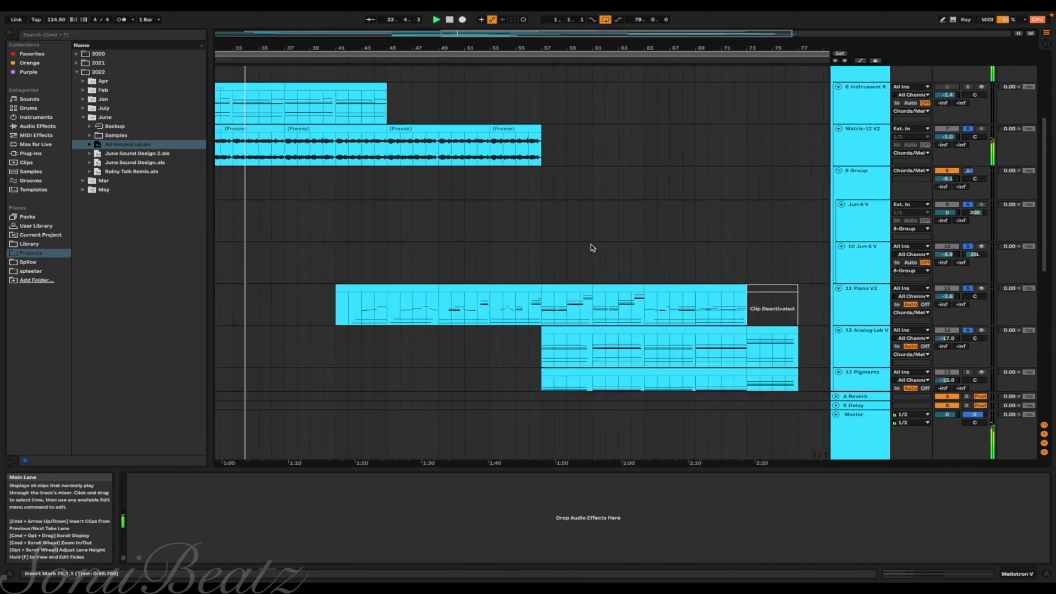
{"action": "scroll", "coordinate": [593, 247], "scroll_direction": "down", "scroll_amount": 5}
{"action": "scroll", "coordinate": [592, 247], "scroll_direction": "down", "scroll_amount": 5}
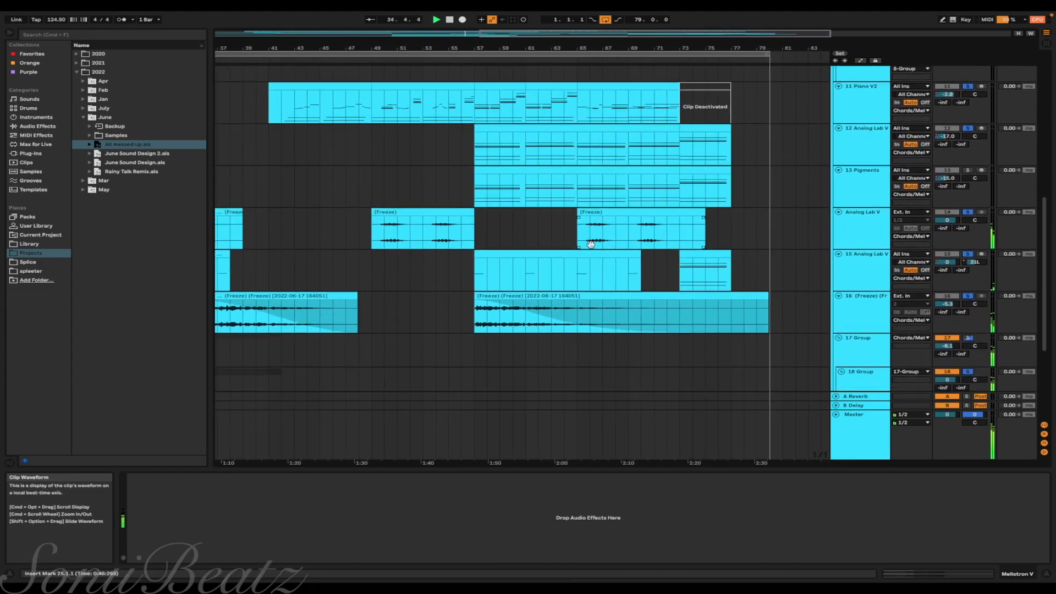
{"action": "scroll", "coordinate": [593, 247], "scroll_direction": "left", "scroll_amount": 3}
{"action": "scroll", "coordinate": [593, 248], "scroll_direction": "up", "scroll_amount": 7}
{"action": "scroll", "coordinate": [592, 248], "scroll_direction": "left", "scroll_amount": 5}
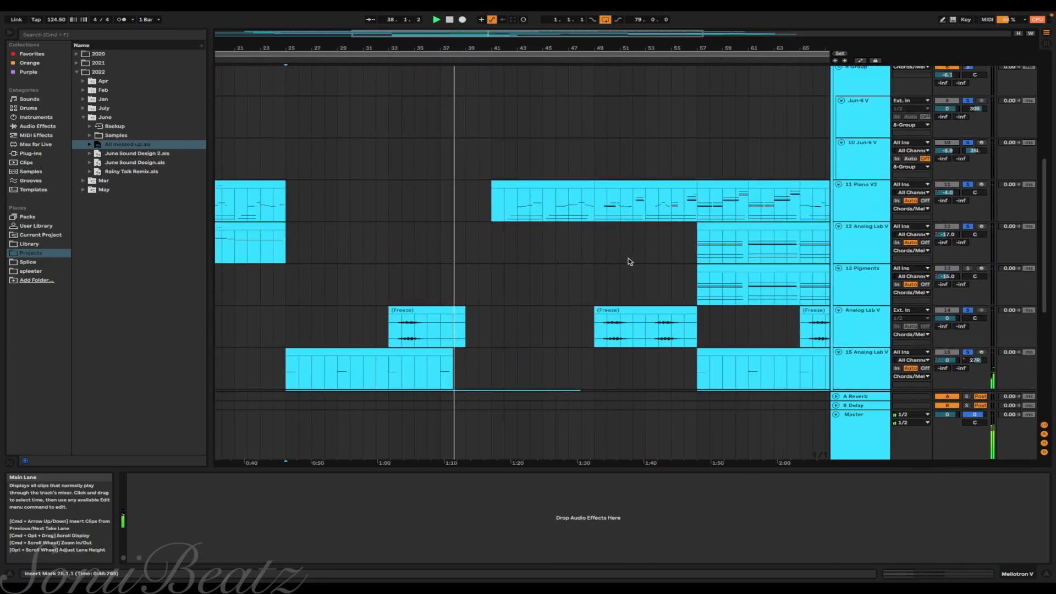
- Look over the Drums group and the melody tracks around the Piano V2 entry at bar 41 while playback continues
{"action": "scroll", "coordinate": [644, 273], "scroll_direction": "up", "scroll_amount": 7}
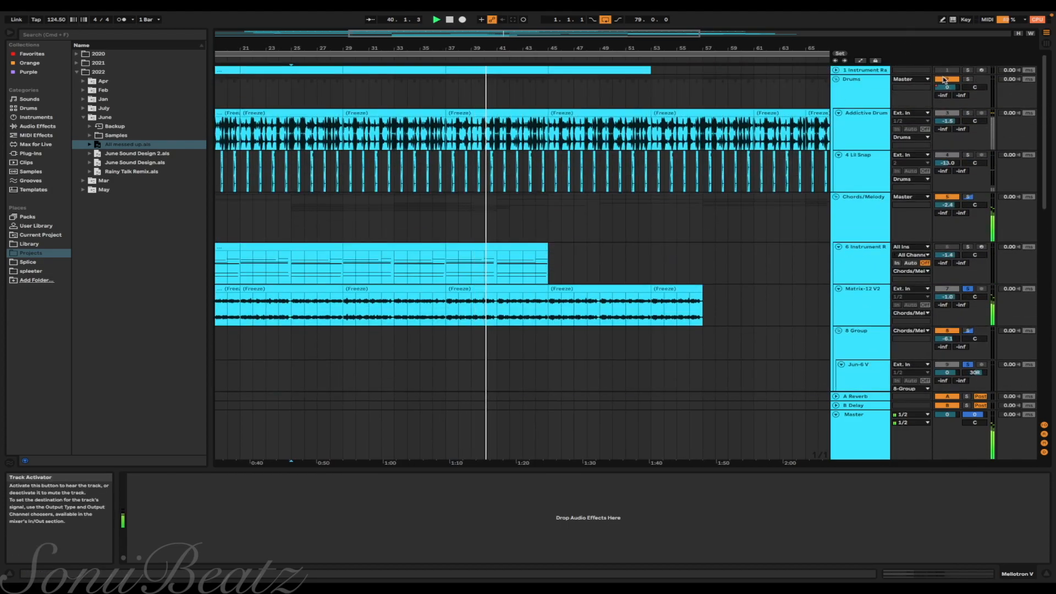
{"action": "scroll", "coordinate": [754, 206], "scroll_direction": "down", "scroll_amount": 7}
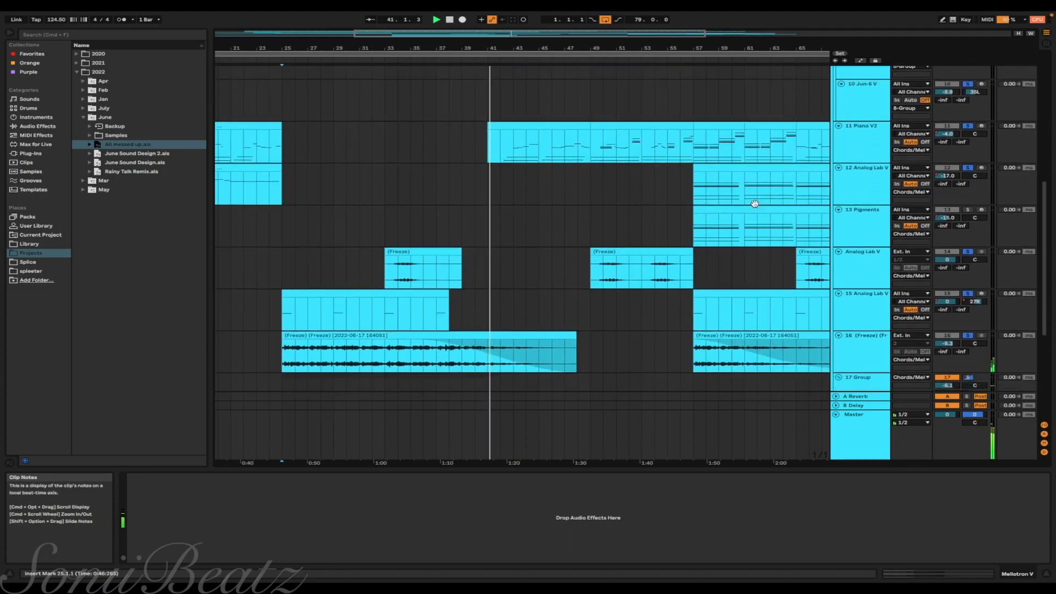
{"action": "scroll", "coordinate": [755, 206], "scroll_direction": "down", "scroll_amount": 3}
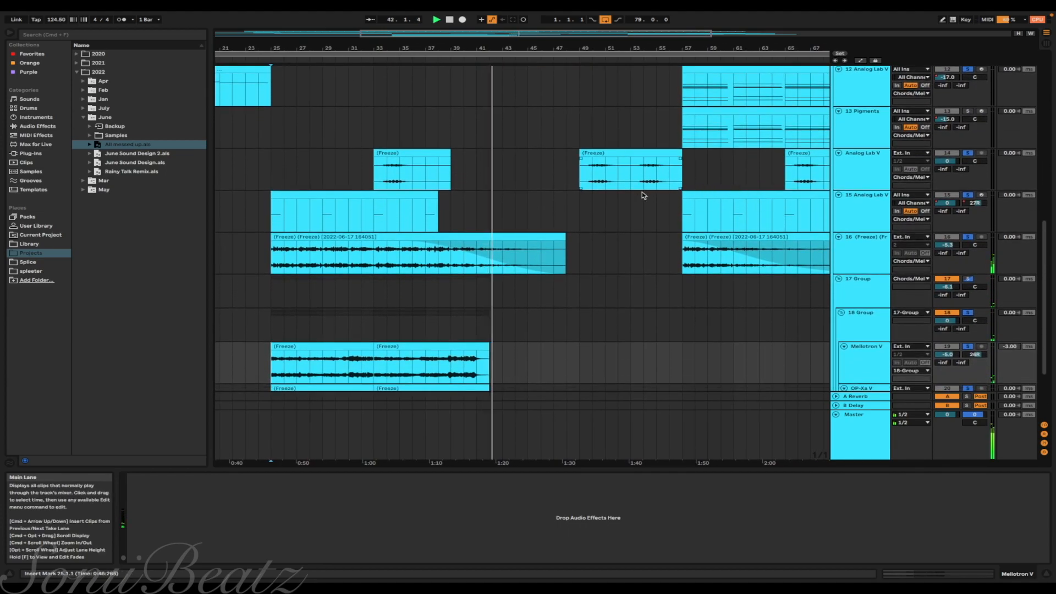
{"action": "scroll", "coordinate": [543, 206], "scroll_direction": "up", "scroll_amount": 5}
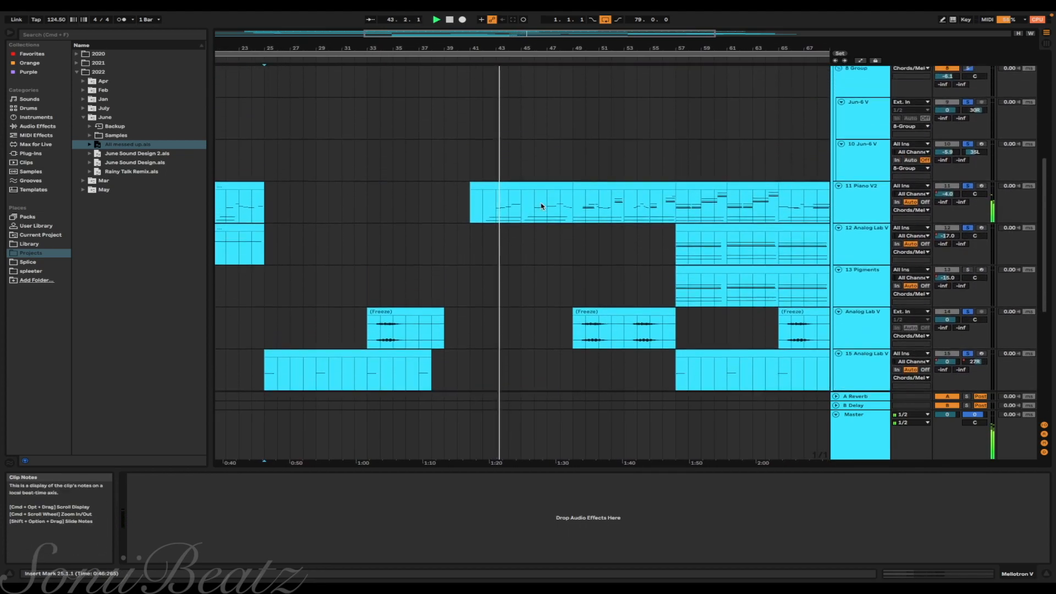
{"action": "scroll", "coordinate": [543, 206], "scroll_direction": "right", "scroll_amount": 2}
{"action": "scroll", "coordinate": [543, 207], "scroll_direction": "down", "scroll_amount": 1}
{"action": "scroll", "coordinate": [543, 207], "scroll_direction": "right", "scroll_amount": 1}
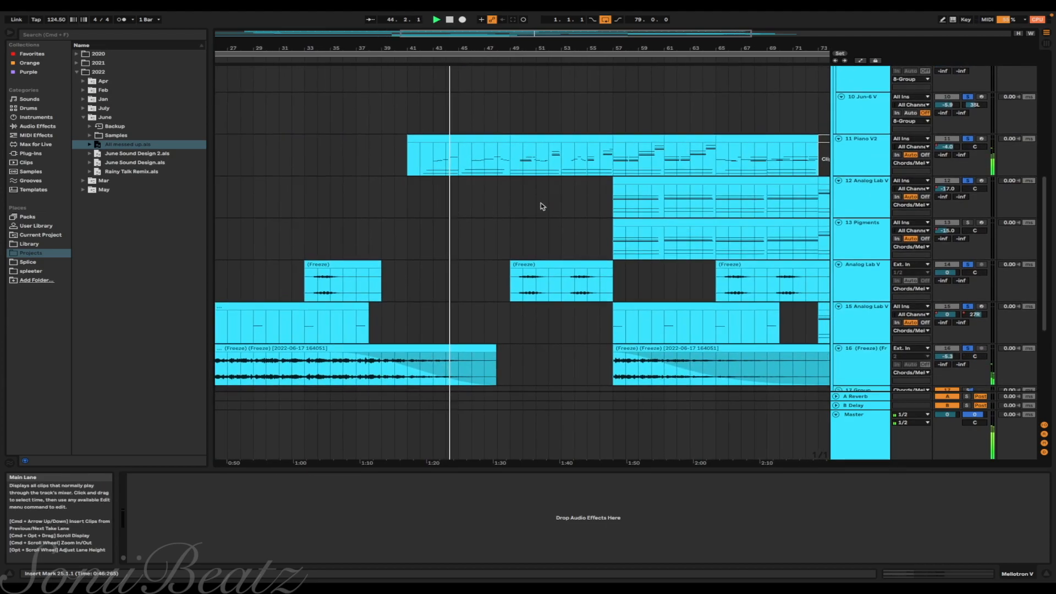
- Set the playback start to bar 57 and play the Pigments track soloed
{"action": "scroll", "coordinate": [542, 206], "scroll_direction": "left", "scroll_amount": 2}
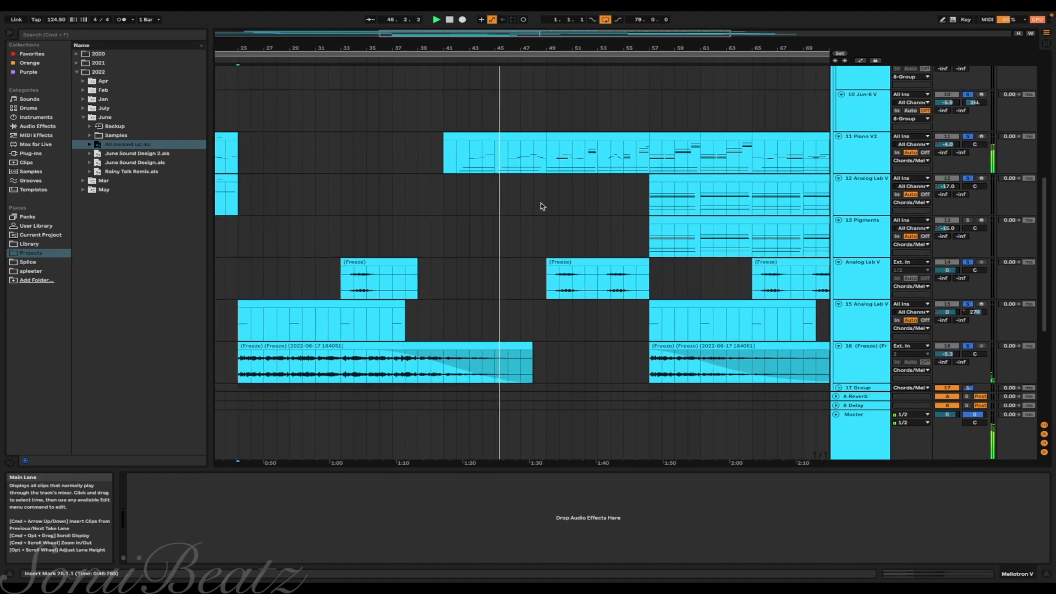
{"action": "scroll", "coordinate": [543, 206], "scroll_direction": "up", "scroll_amount": 1}
{"action": "left_click", "coordinate": [549, 223]}
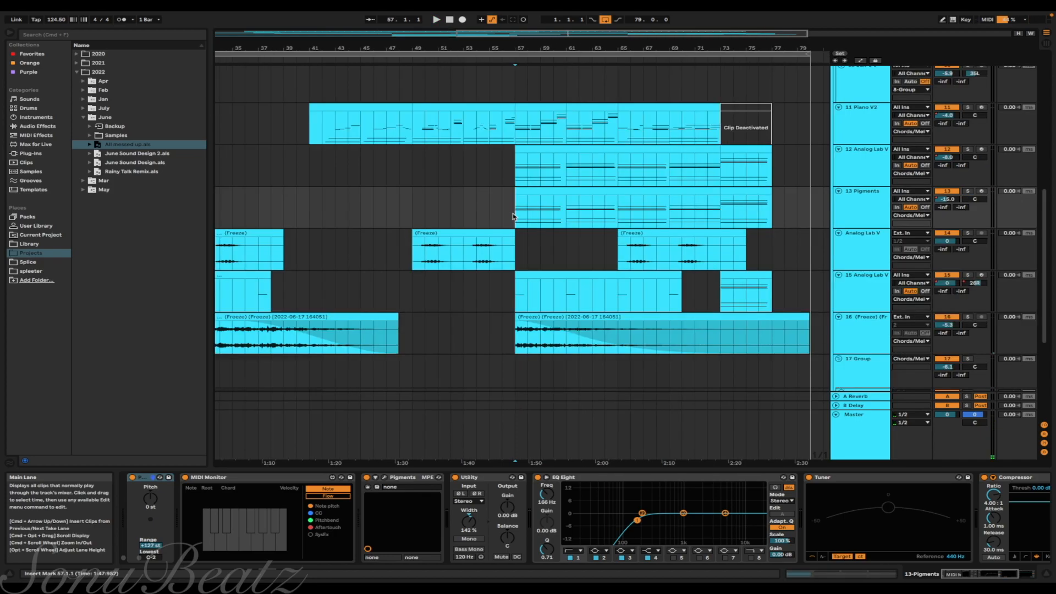
{"action": "left_click", "coordinate": [967, 191]}
{"action": "key", "text": "space"}
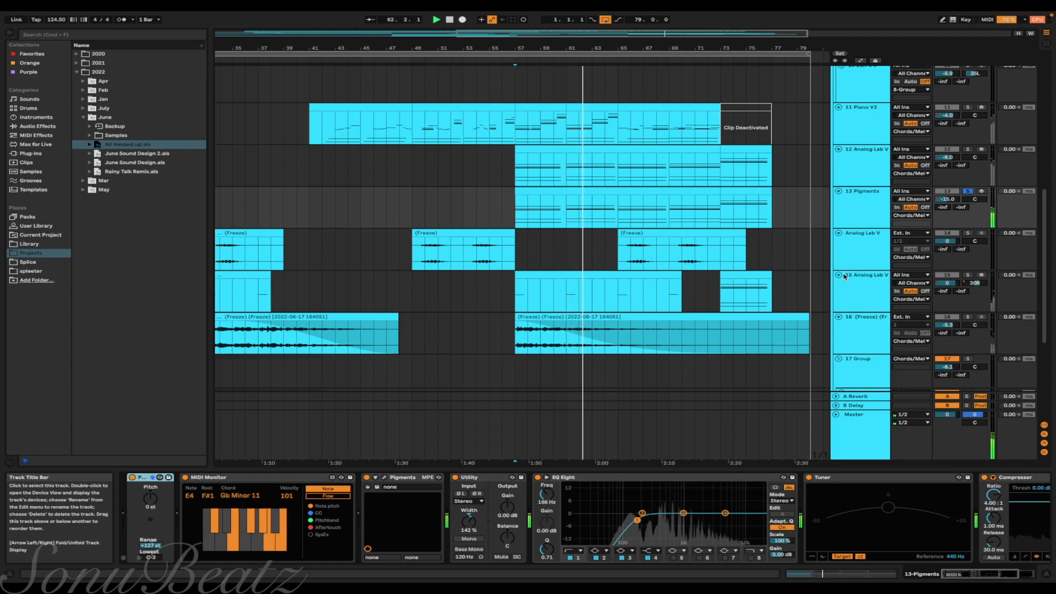
- View the rest of the Pigments track's device chain and its plug-in window, moving that window lower
{"action": "scroll", "coordinate": [864, 519], "scroll_direction": "right", "scroll_amount": 5}
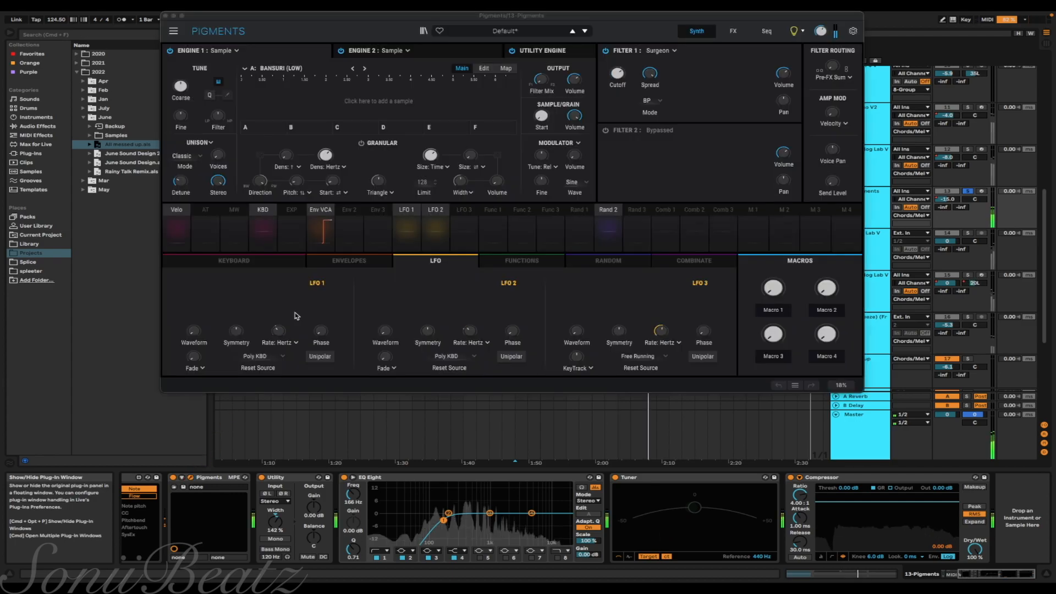
{"action": "mouse_move", "coordinate": [445, 15]}
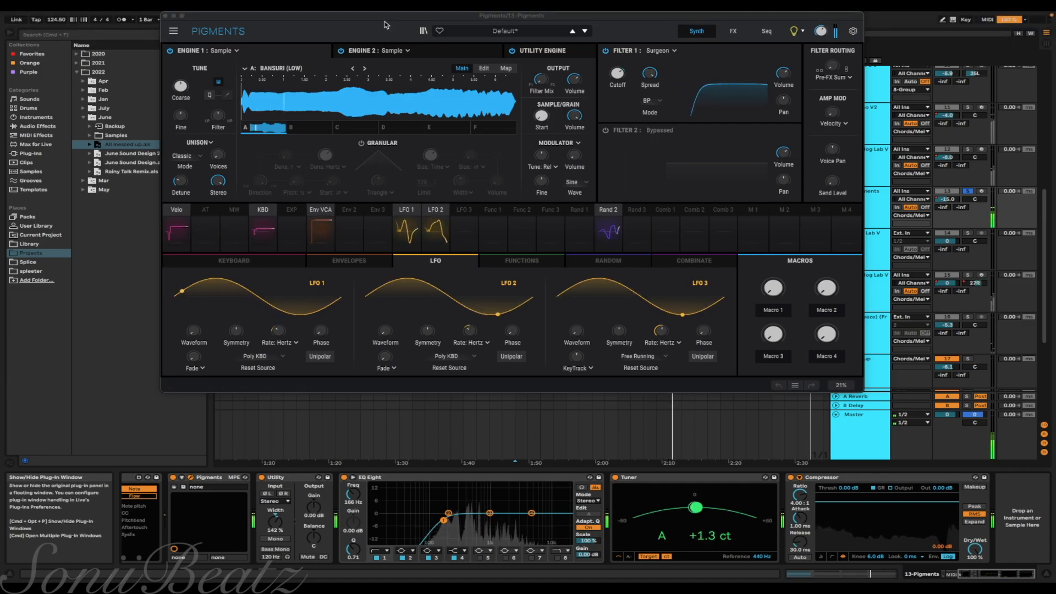
{"action": "left_click_drag", "start_coordinate": [385, 20], "coordinate": [477, 221]}
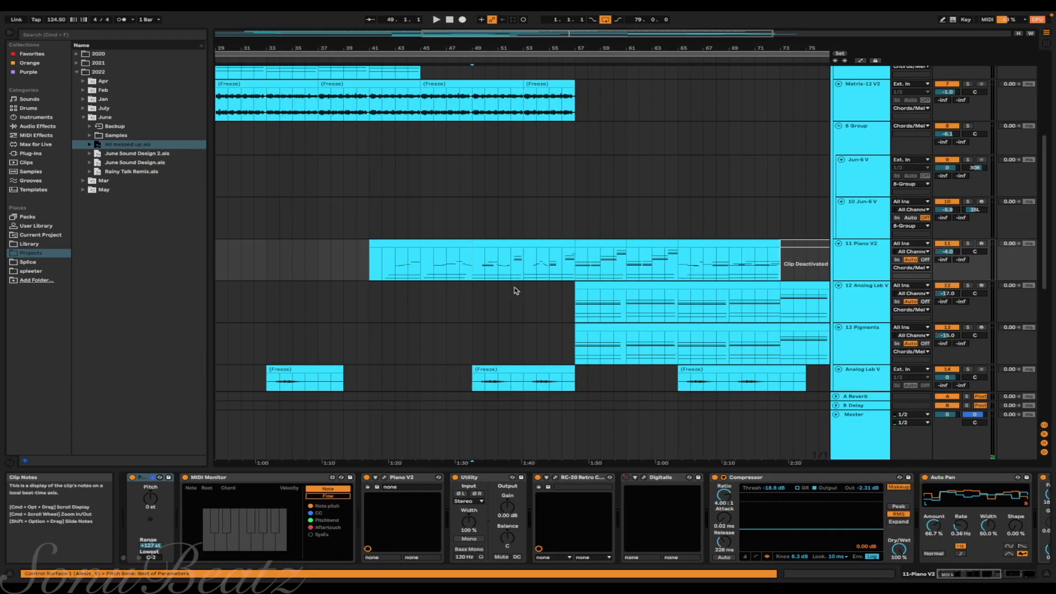
- Play the unsoloed mix from bar 49 and follow the melody tracks into the ending after bar 73
{"action": "key", "text": "space"}
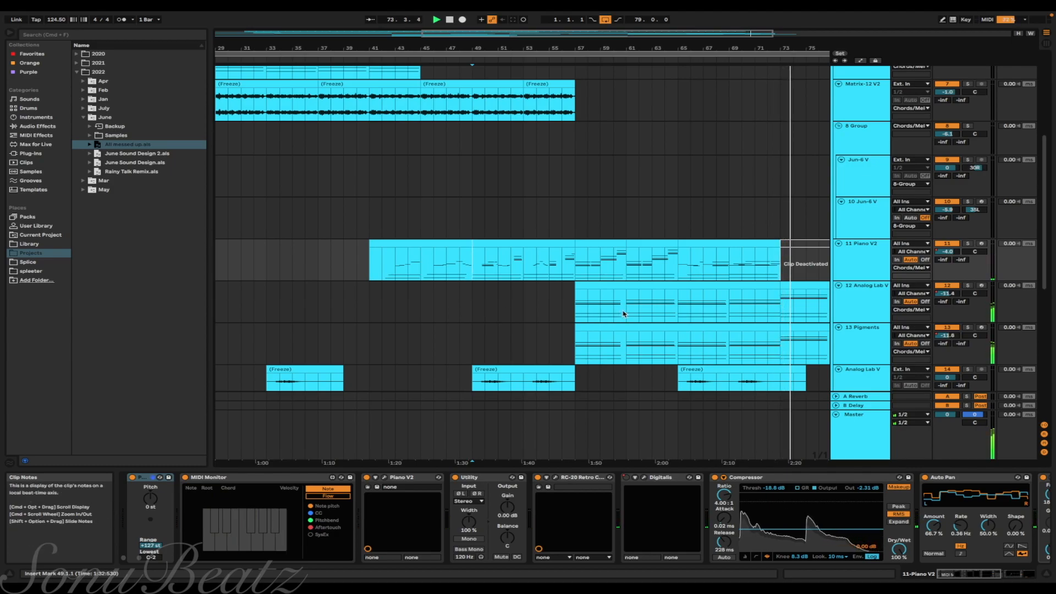
{"action": "scroll", "coordinate": [550, 316], "scroll_direction": "down", "scroll_amount": 5}
{"action": "scroll", "coordinate": [625, 315], "scroll_direction": "down", "scroll_amount": 2}
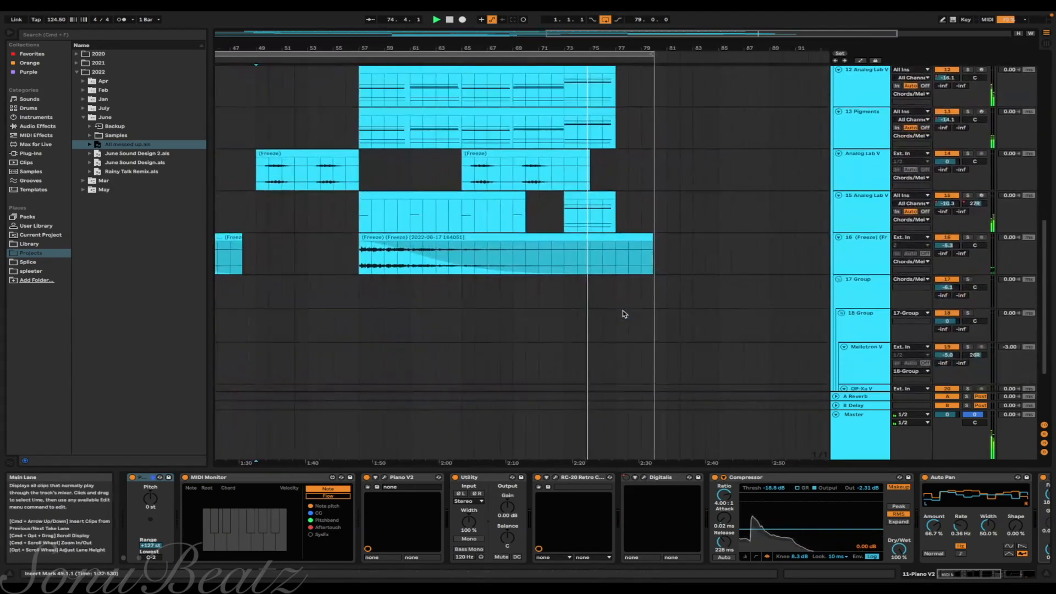
{"action": "scroll", "coordinate": [625, 315], "scroll_direction": "down", "scroll_amount": 2}
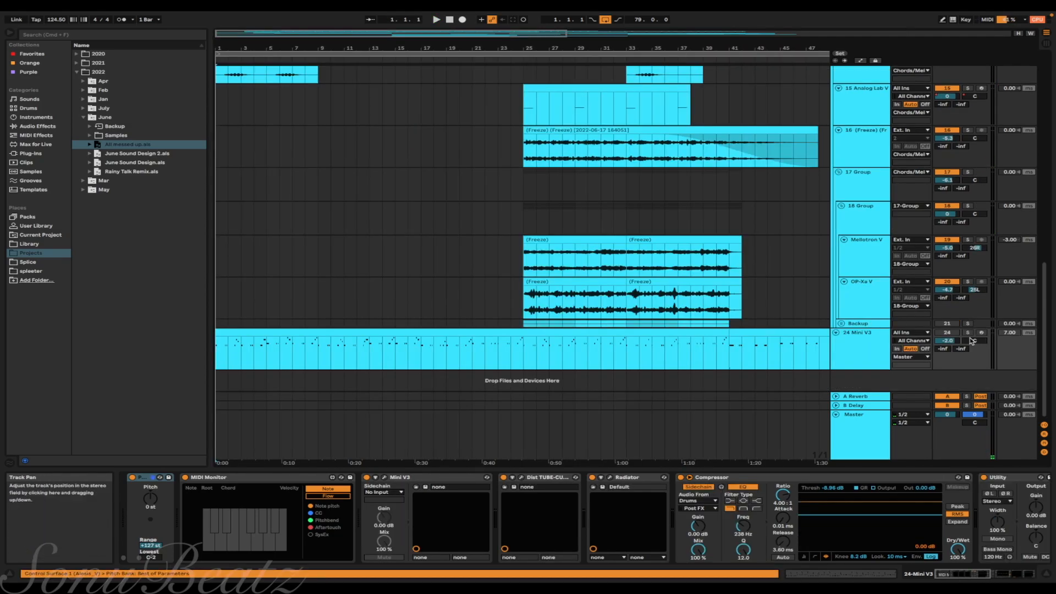
- Solo the Mini V3 track, view its instrument's plug-in window, and close that window
{"action": "left_click", "coordinate": [968, 334]}
{"action": "left_click", "coordinate": [384, 477]}
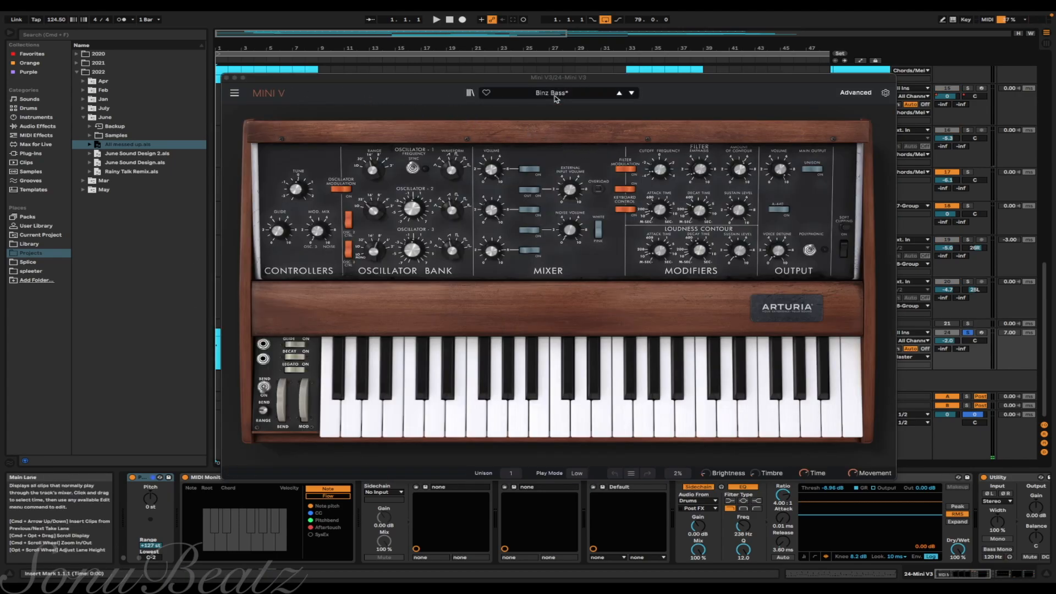
{"action": "left_click", "coordinate": [227, 77]}
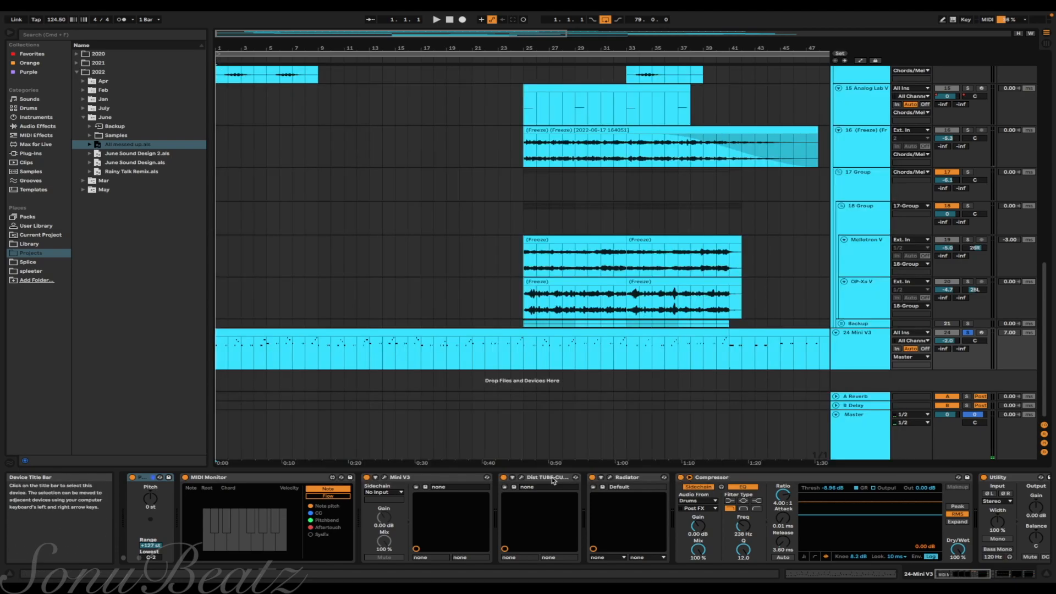
- Play the soloed Mini V3 track from bar 1, unsolo it to hear the full mix, and stop playback
{"action": "key", "text": "space"}
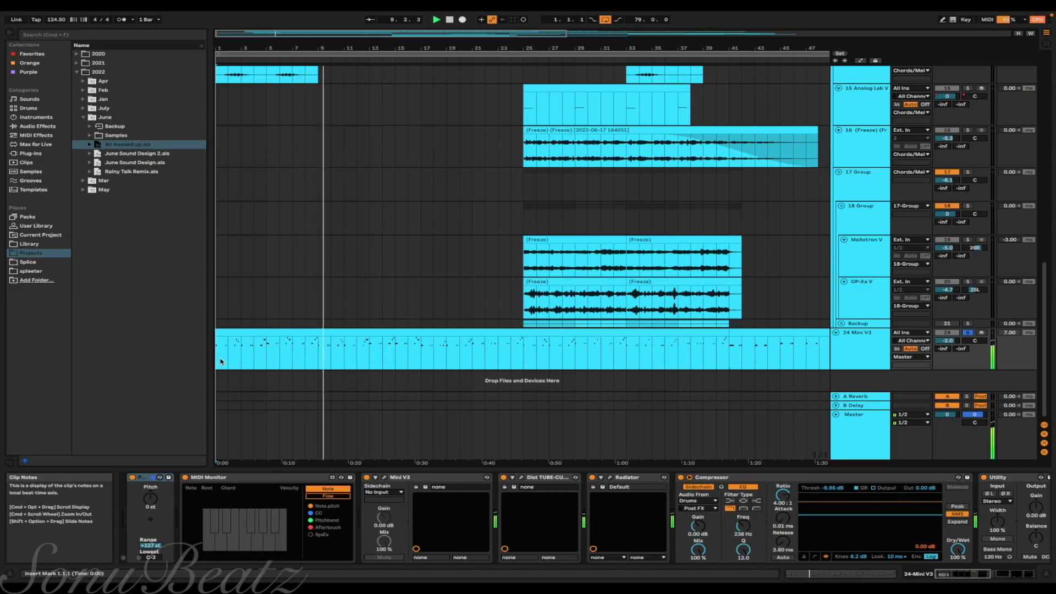
{"action": "left_click", "coordinate": [968, 333]}
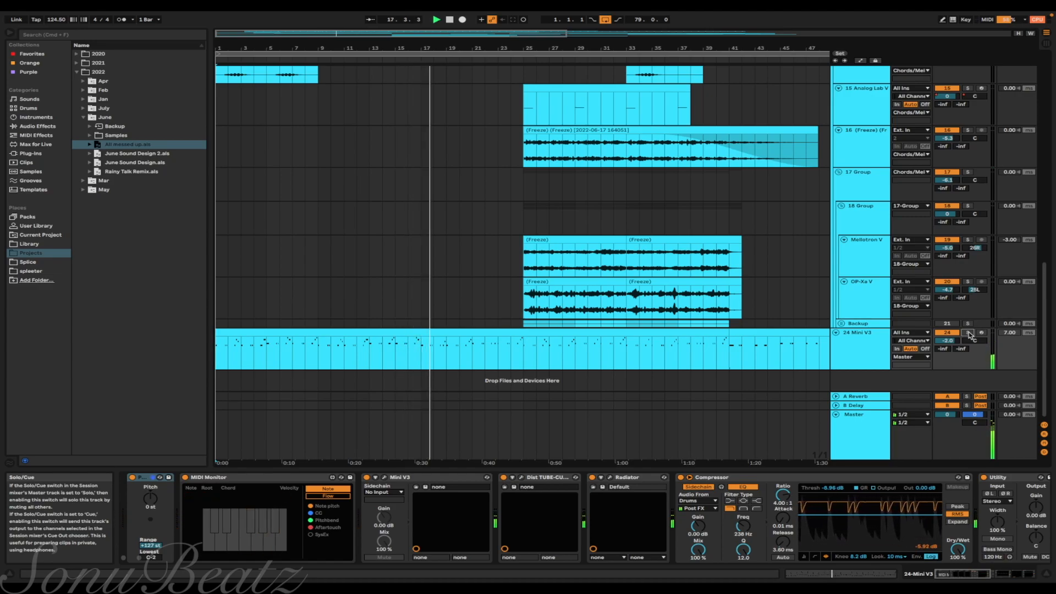
{"action": "key", "text": "space"}
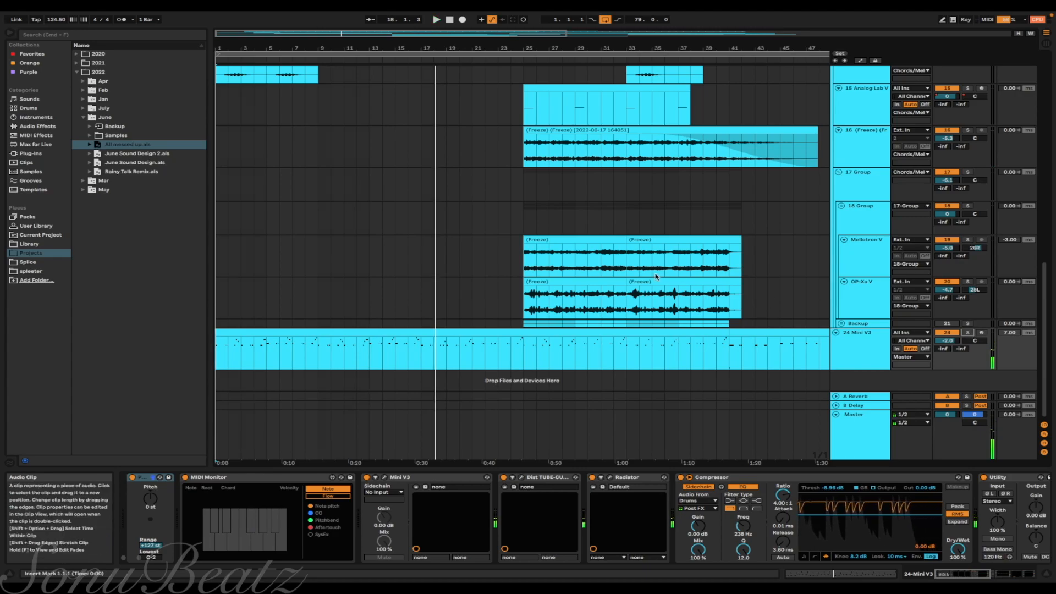
- Play the mix from bar 41 and follow the Mini V3 clip to its end at bar 57
{"action": "scroll", "coordinate": [554, 364], "scroll_direction": "right", "scroll_amount": 6}
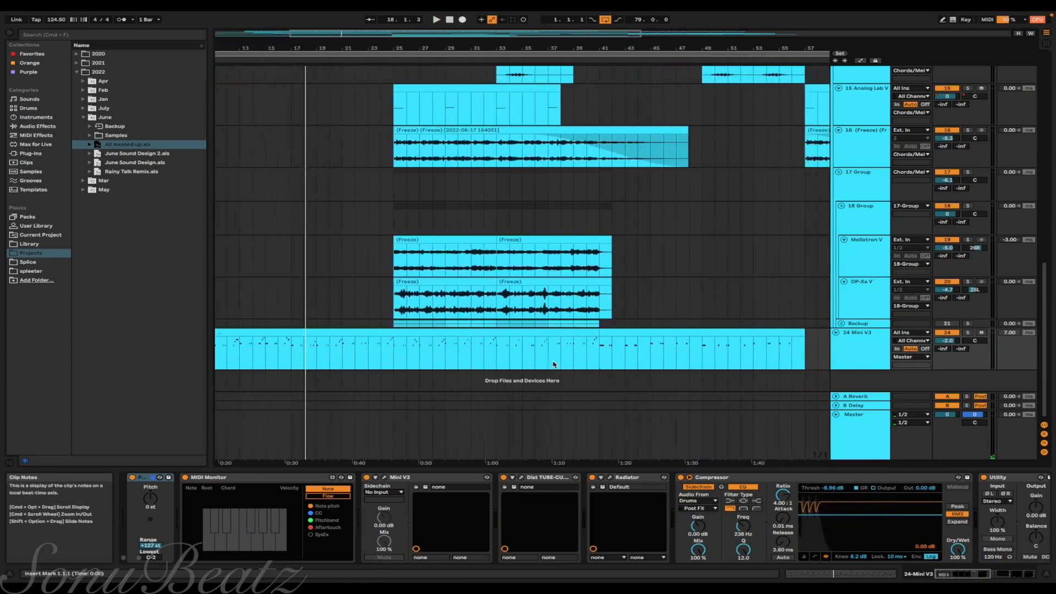
{"action": "left_click", "coordinate": [562, 362]}
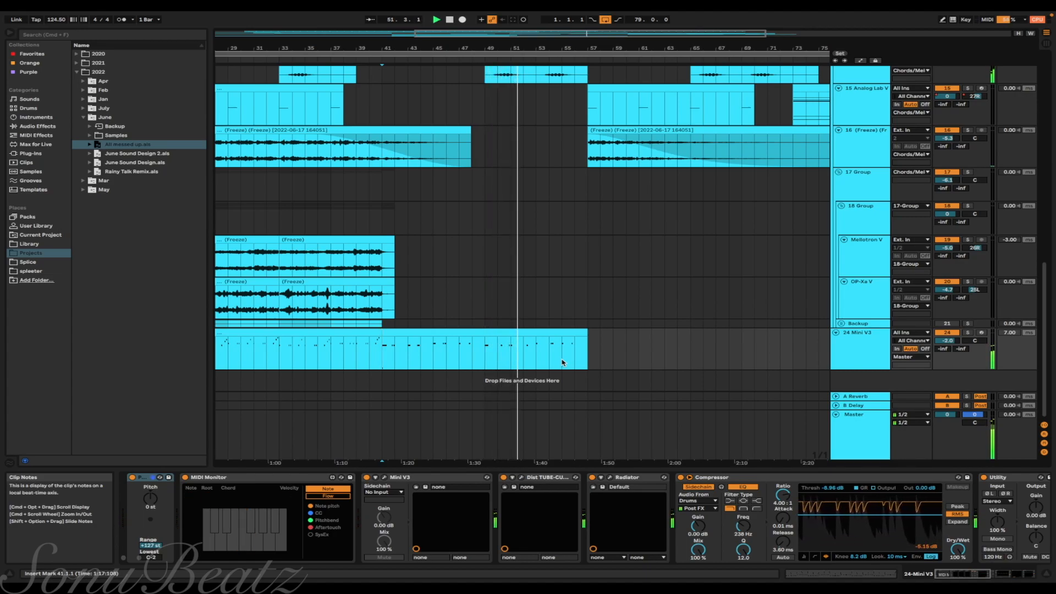
{"action": "scroll", "coordinate": [562, 362], "scroll_direction": "left", "scroll_amount": 3}
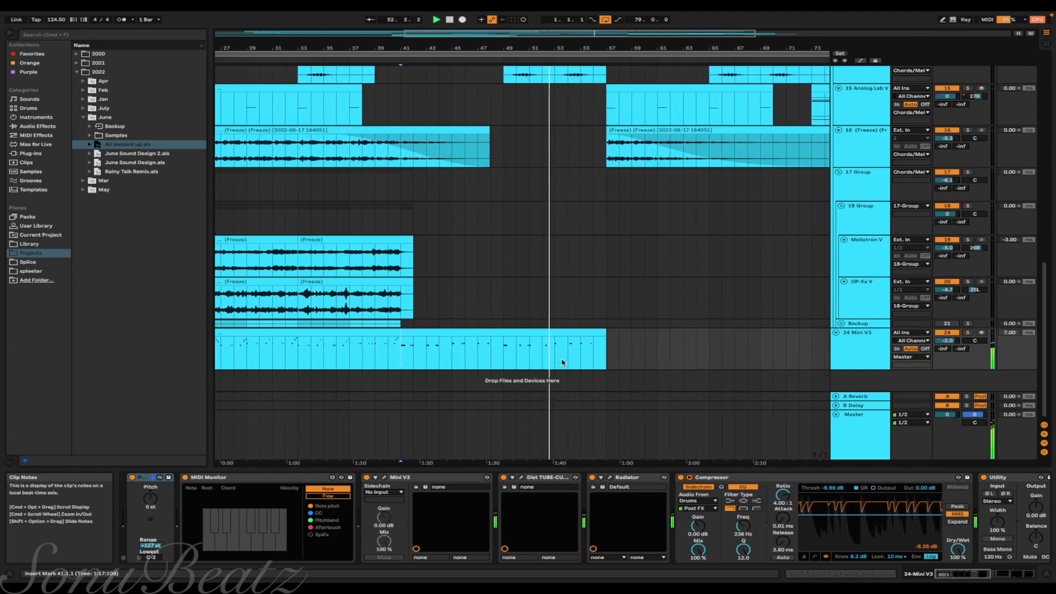
{"action": "scroll", "coordinate": [562, 362], "scroll_direction": "right", "scroll_amount": 1}
{"action": "scroll", "coordinate": [562, 363], "scroll_direction": "right", "scroll_amount": 2}
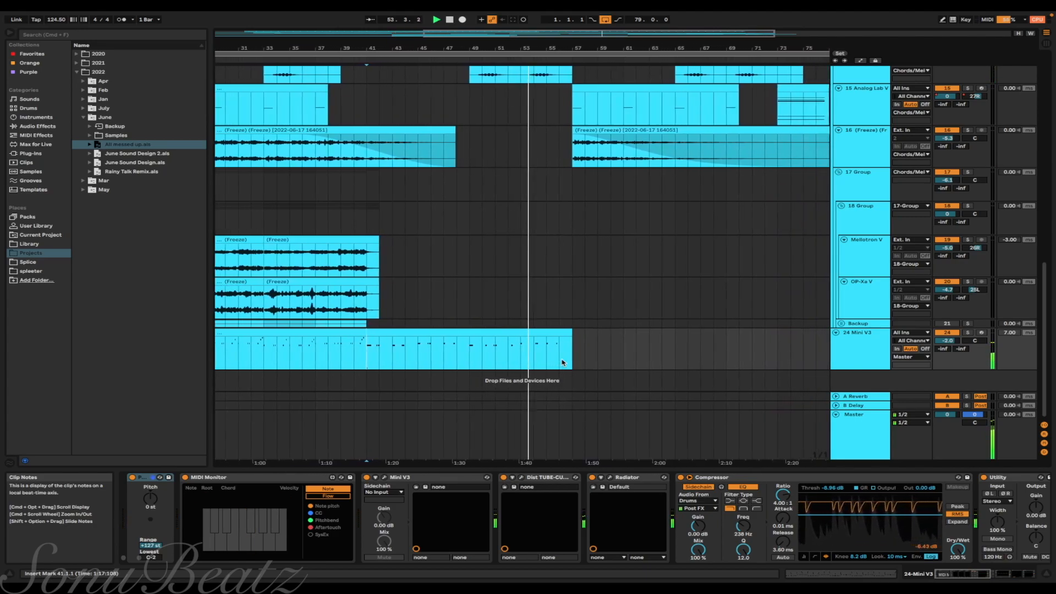
{"action": "scroll", "coordinate": [562, 362], "scroll_direction": "right", "scroll_amount": 1}
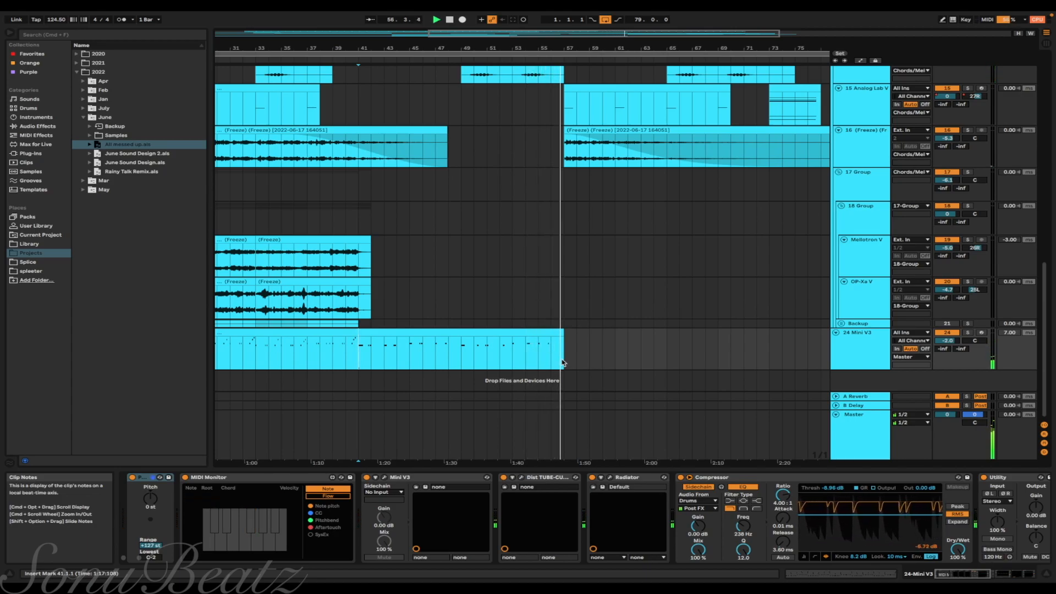
- Look over the Mini V3 clip and the tracks above it, from its end at bar 57 back to bar 1
{"action": "scroll", "coordinate": [562, 362], "scroll_direction": "left", "scroll_amount": 10}
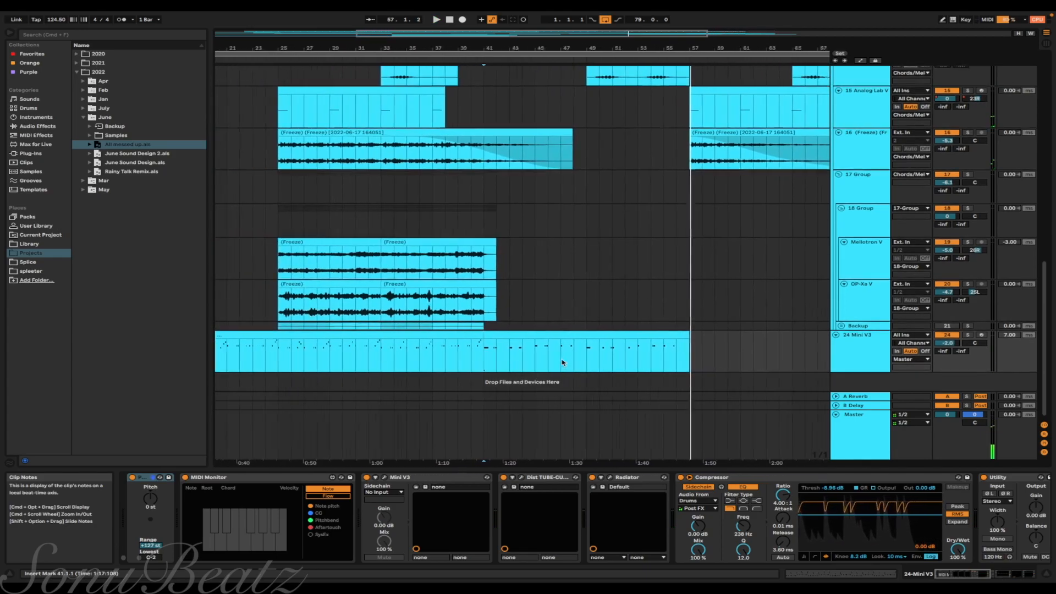
{"action": "scroll", "coordinate": [606, 360], "scroll_direction": "up", "scroll_amount": 12}
{"action": "scroll", "coordinate": [553, 329], "scroll_direction": "down", "scroll_amount": 12}
{"action": "scroll", "coordinate": [552, 328], "scroll_direction": "left", "scroll_amount": 14}
{"action": "scroll", "coordinate": [490, 350], "scroll_direction": "right", "scroll_amount": 16}
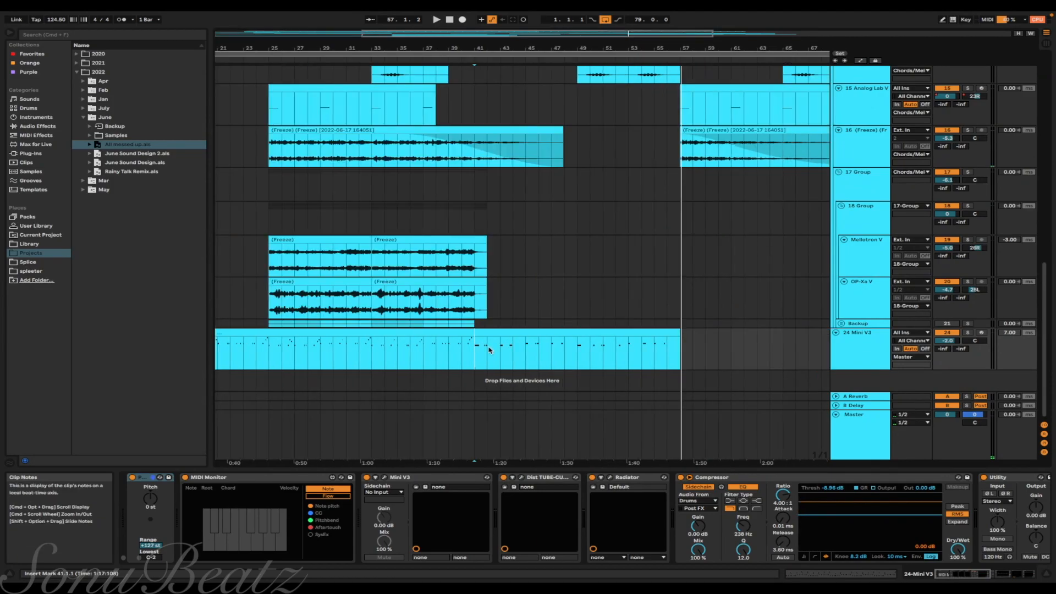
{"action": "scroll", "coordinate": [507, 314], "scroll_direction": "left", "scroll_amount": 15}
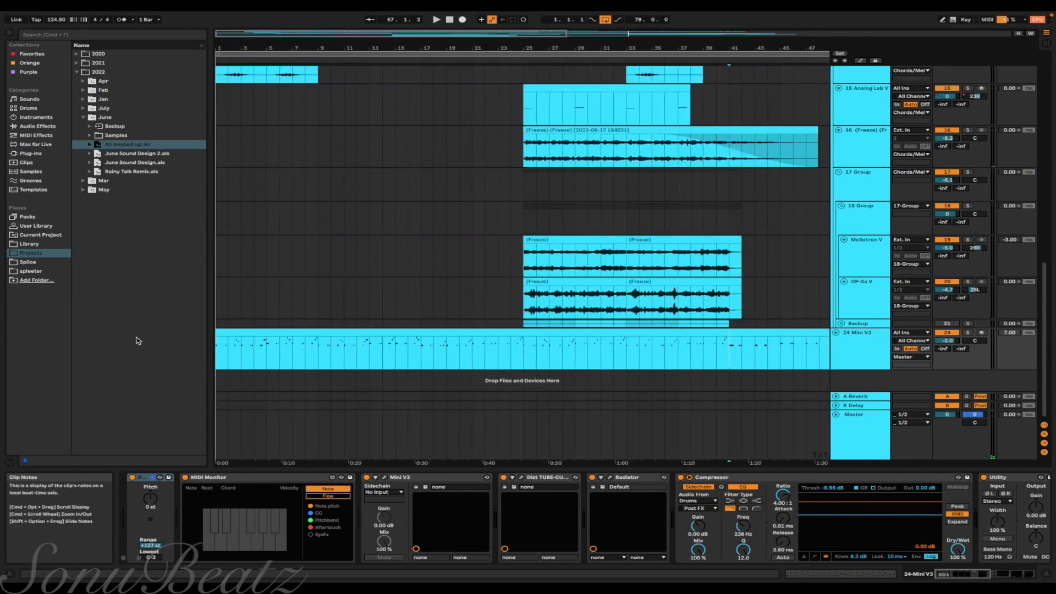
- Solo the Instrument Rack track above the Drums group, play it from bar 5, and toggle its rack's device activator
{"action": "scroll", "coordinate": [646, 267], "scroll_direction": "up", "scroll_amount": 12}
{"action": "left_click", "coordinate": [955, 92]}
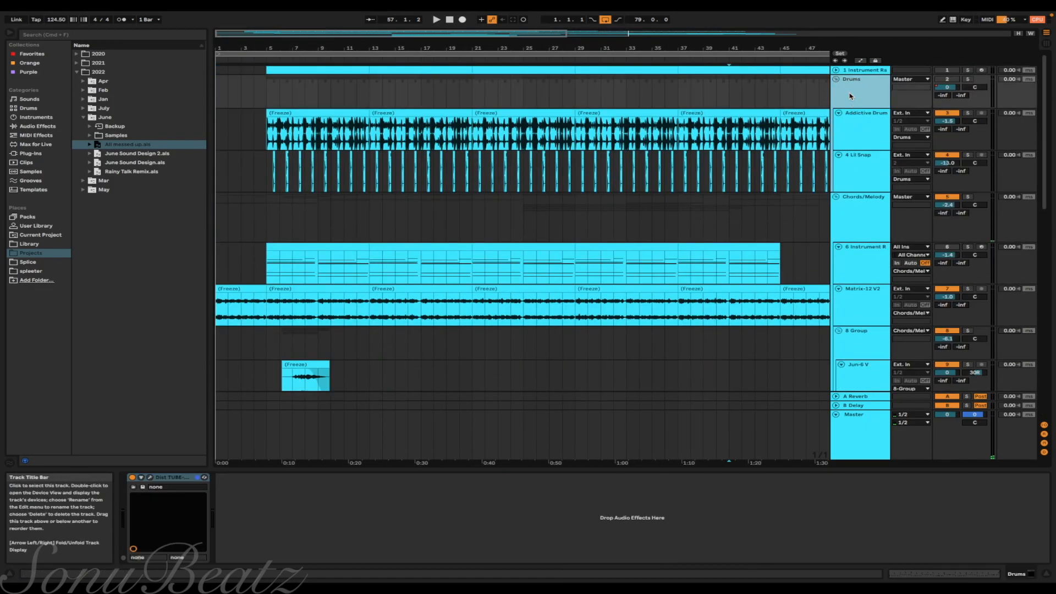
{"action": "left_click", "coordinate": [968, 80]}
{"action": "left_click", "coordinate": [955, 74]}
{"action": "left_click", "coordinate": [969, 70]}
{"action": "left_click", "coordinate": [265, 90]}
{"action": "key", "text": "space"}
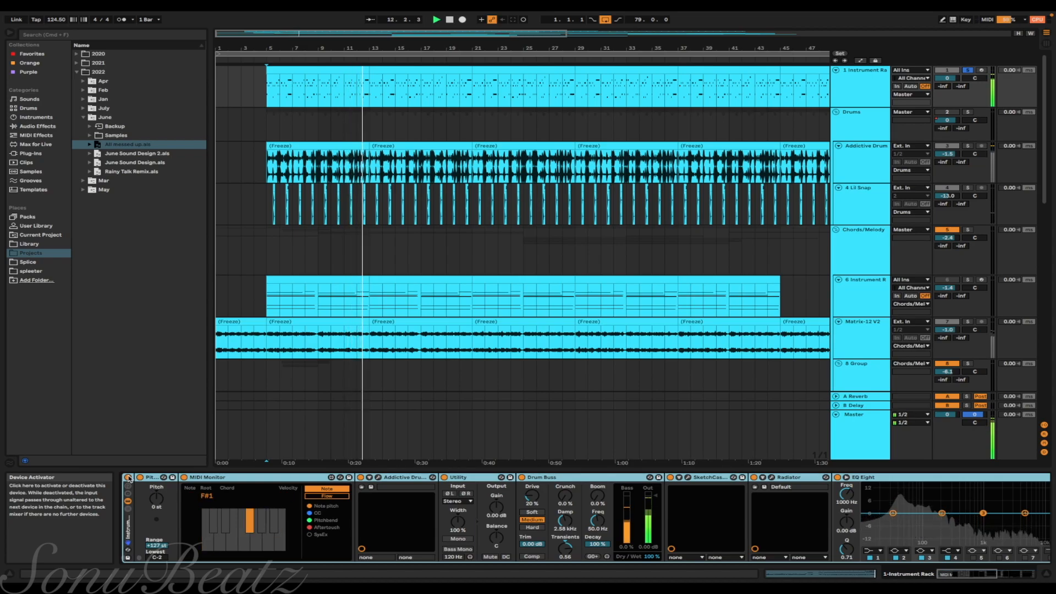
{"action": "left_click", "coordinate": [129, 478]}
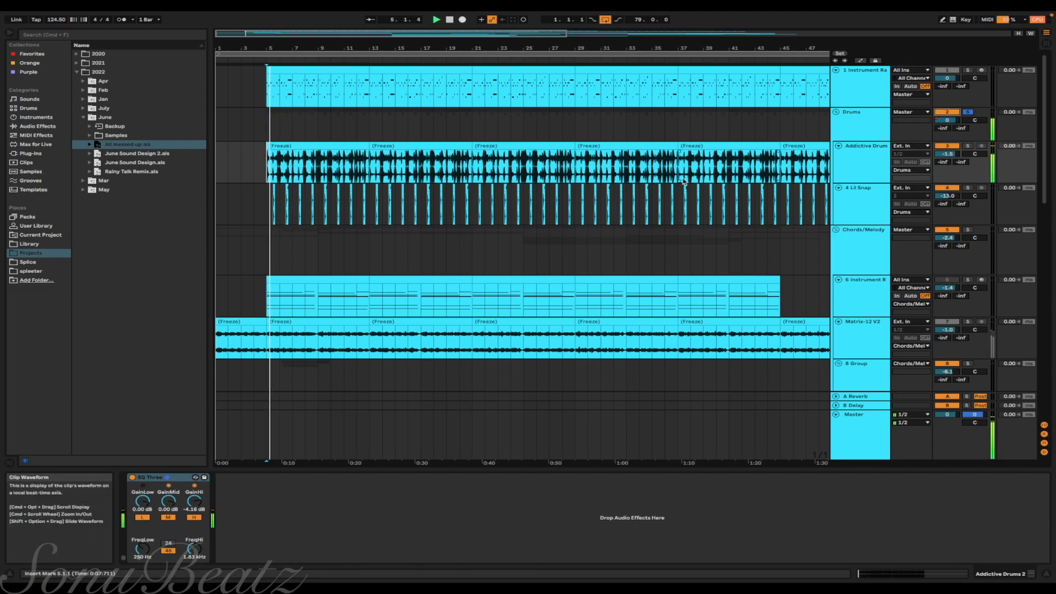
- Examine the Addictive Drums waveform and the Lil Snap clips up close between bars 5 and 16 while the soloed Drums group plays
{"action": "scroll", "coordinate": [381, 262], "scroll_direction": "up", "scroll_amount": 10}
{"action": "scroll", "coordinate": [381, 261], "scroll_direction": "left", "scroll_amount": 7}
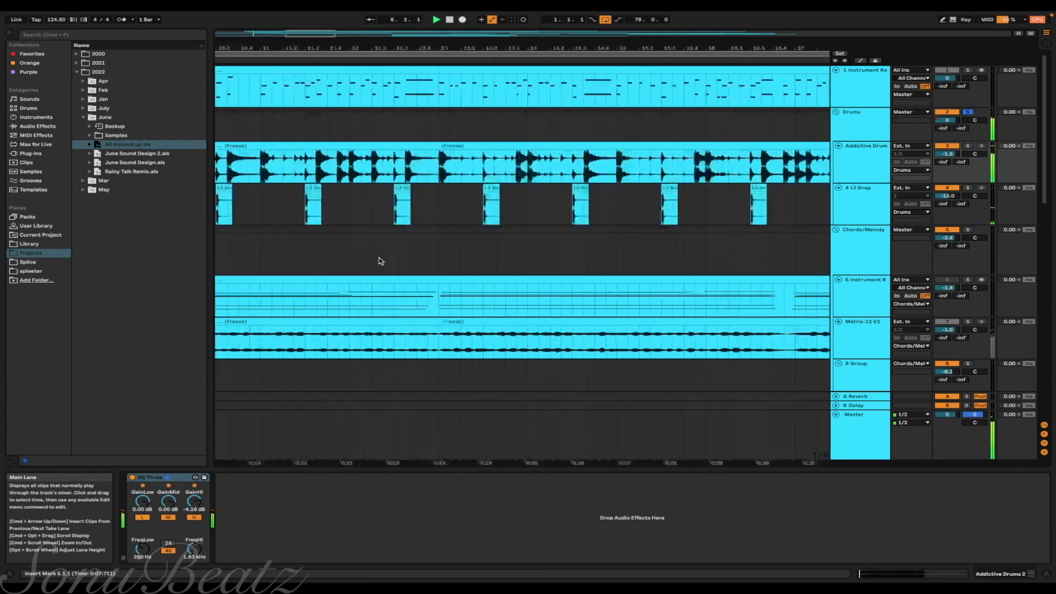
{"action": "scroll", "coordinate": [381, 261], "scroll_direction": "left", "scroll_amount": 4}
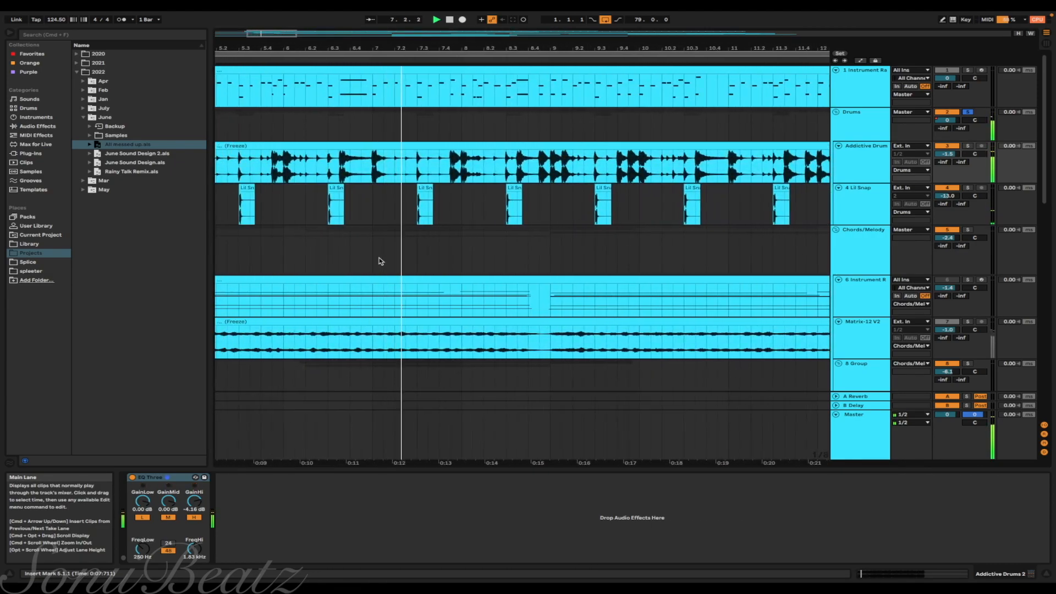
{"action": "scroll", "coordinate": [381, 261], "scroll_direction": "right", "scroll_amount": 3}
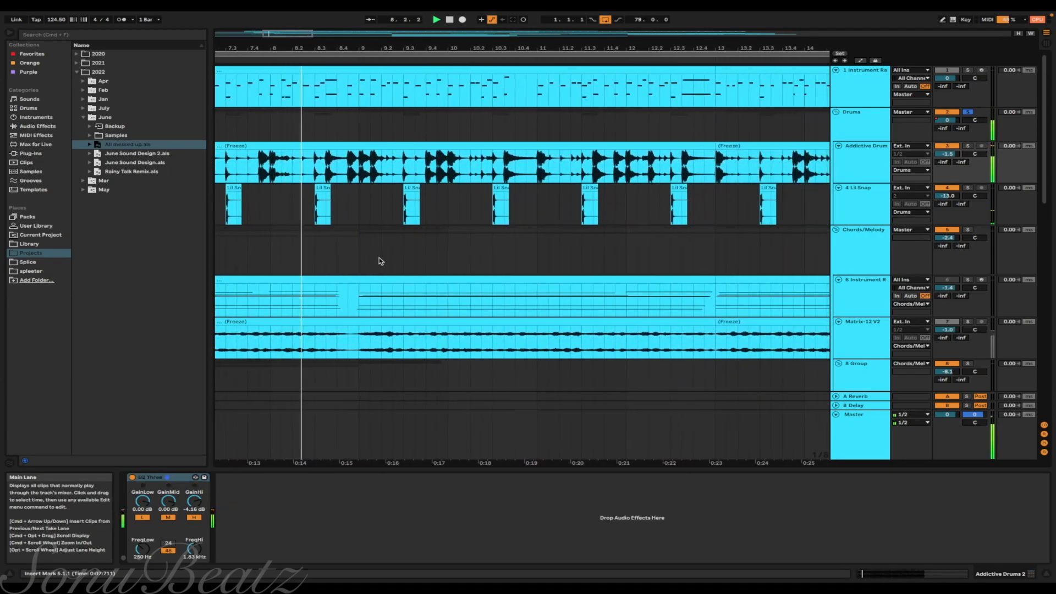
{"action": "scroll", "coordinate": [381, 262], "scroll_direction": "right", "scroll_amount": 3}
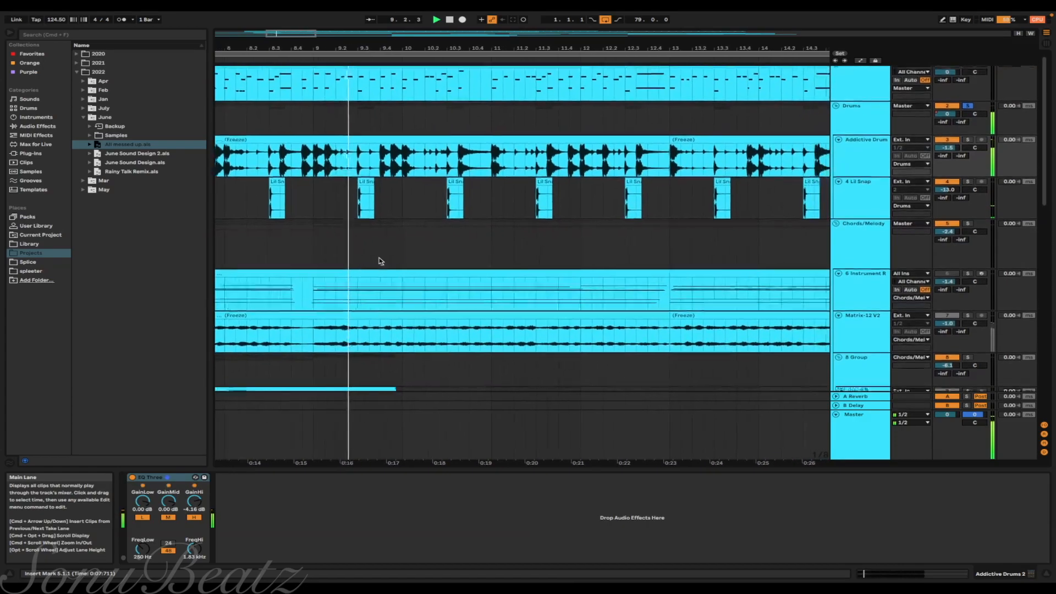
{"action": "scroll", "coordinate": [381, 262], "scroll_direction": "right", "scroll_amount": 2}
{"action": "scroll", "coordinate": [381, 261], "scroll_direction": "down", "scroll_amount": 1}
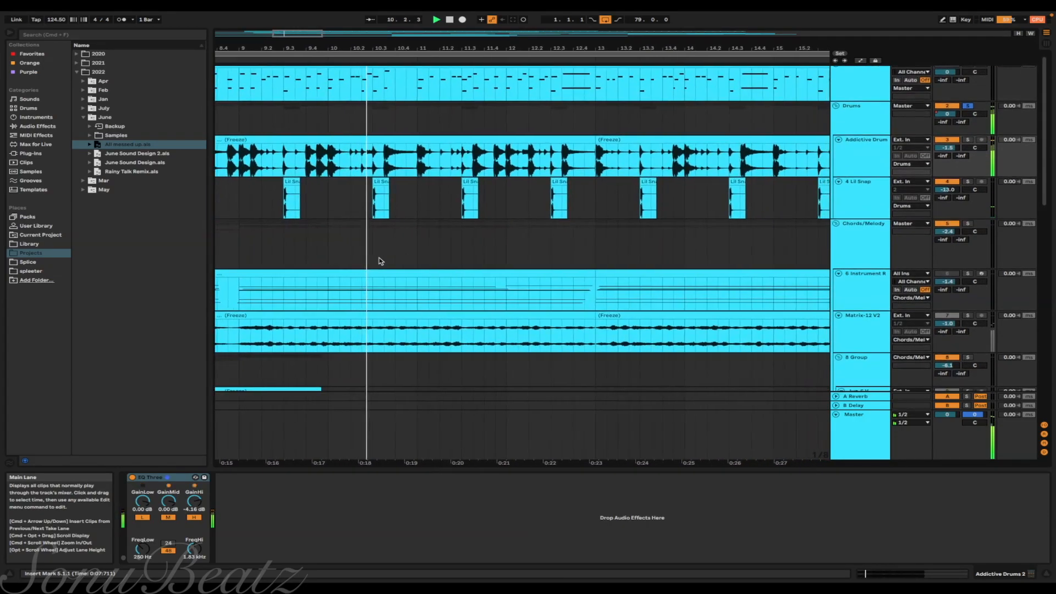
{"action": "scroll", "coordinate": [382, 262], "scroll_direction": "right", "scroll_amount": 2}
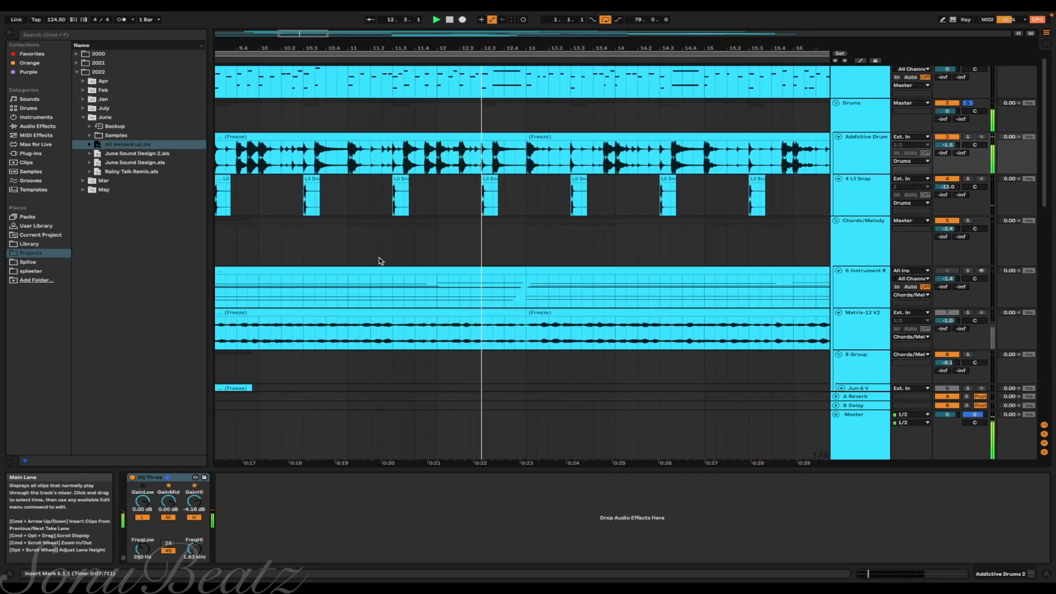
{"action": "scroll", "coordinate": [381, 261], "scroll_direction": "right", "scroll_amount": 2}
{"action": "scroll", "coordinate": [381, 261], "scroll_direction": "up", "scroll_amount": 1}
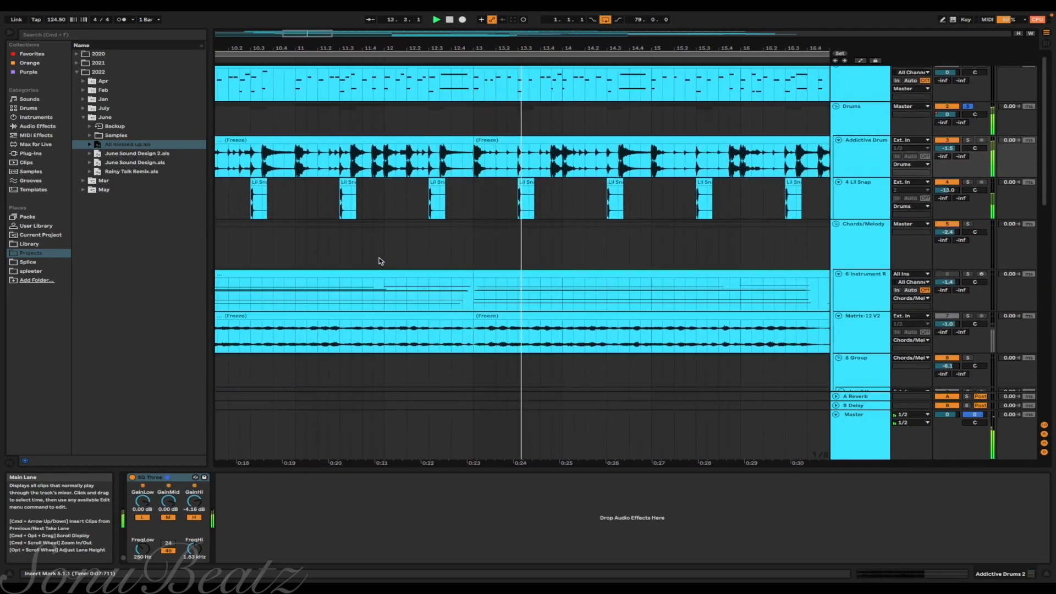
- Fit the whole arrangement in view and play the unsoloed mix from bar 5
{"action": "key", "text": "w"}
{"action": "key", "text": "space"}
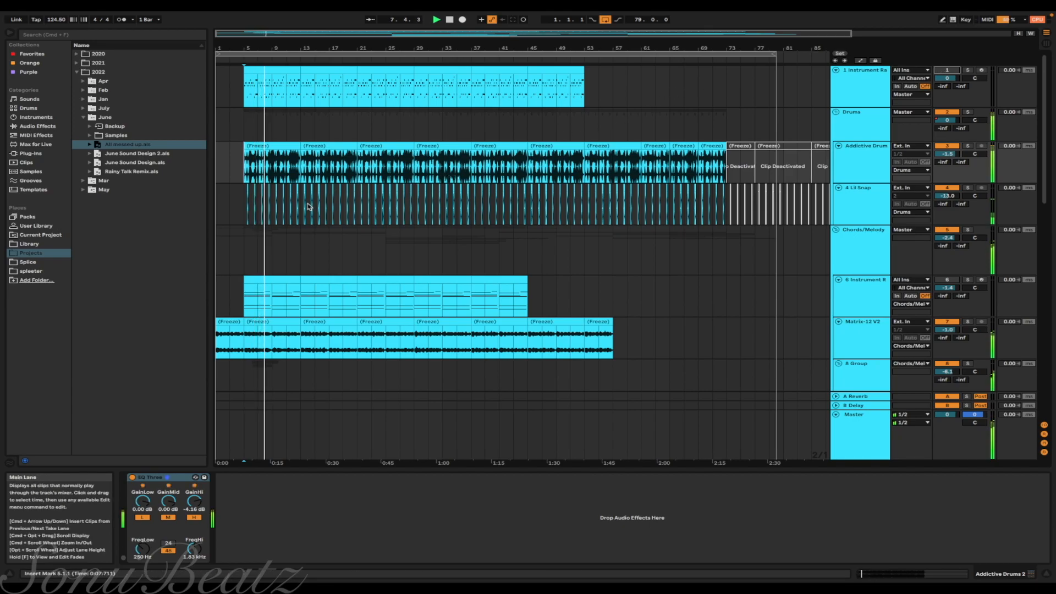
{"action": "scroll", "coordinate": [290, 195], "scroll_direction": "up", "scroll_amount": 5}
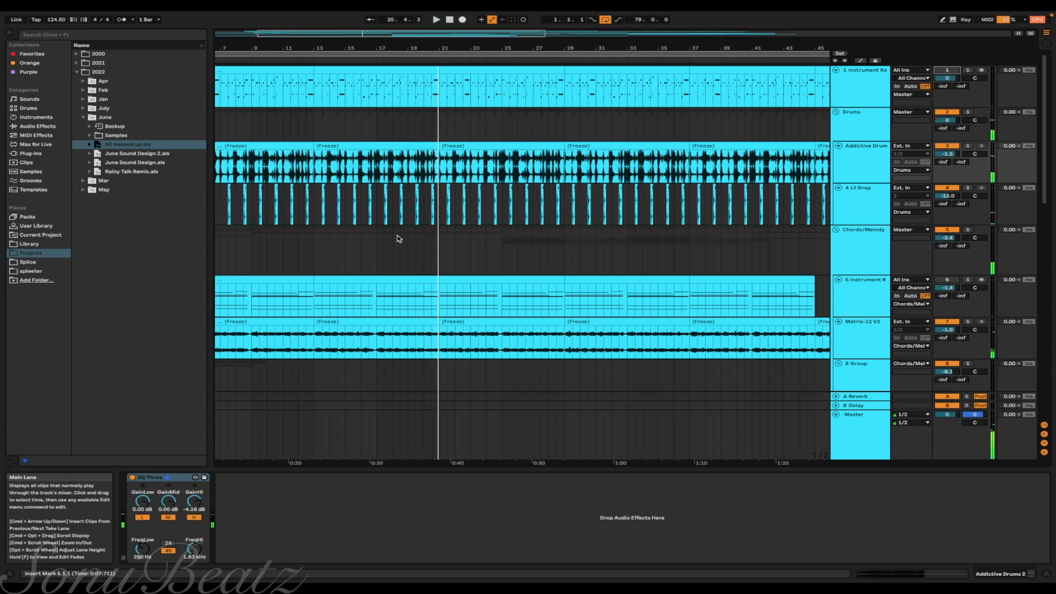
- Review the clip layout of all tracks across the full song, from the drums down to Mini V3 and back
{"action": "scroll", "coordinate": [364, 217], "scroll_direction": "left", "scroll_amount": 5}
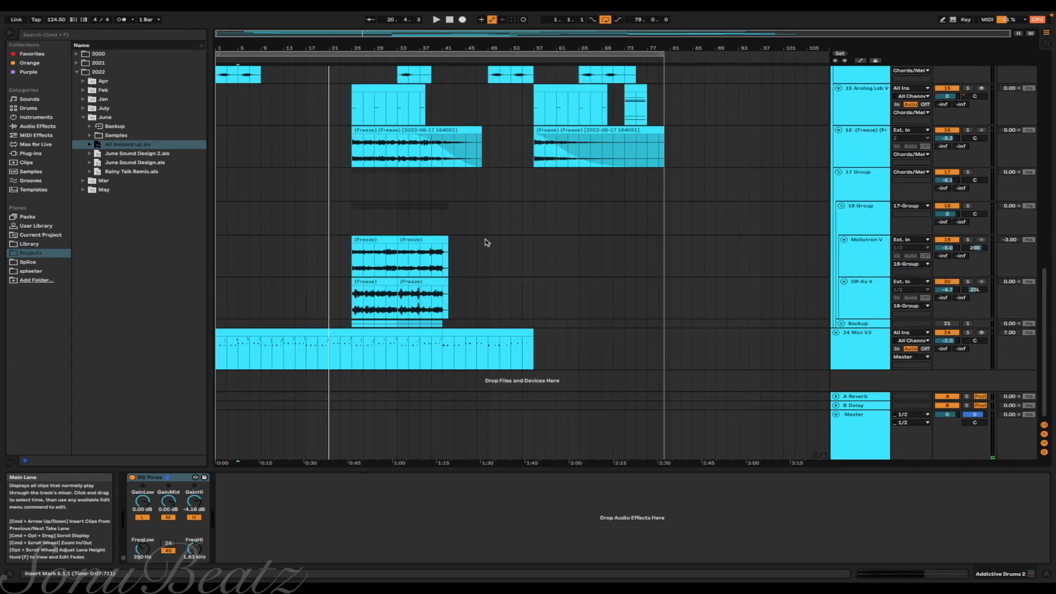
{"action": "scroll", "coordinate": [487, 243], "scroll_direction": "up", "scroll_amount": 10}
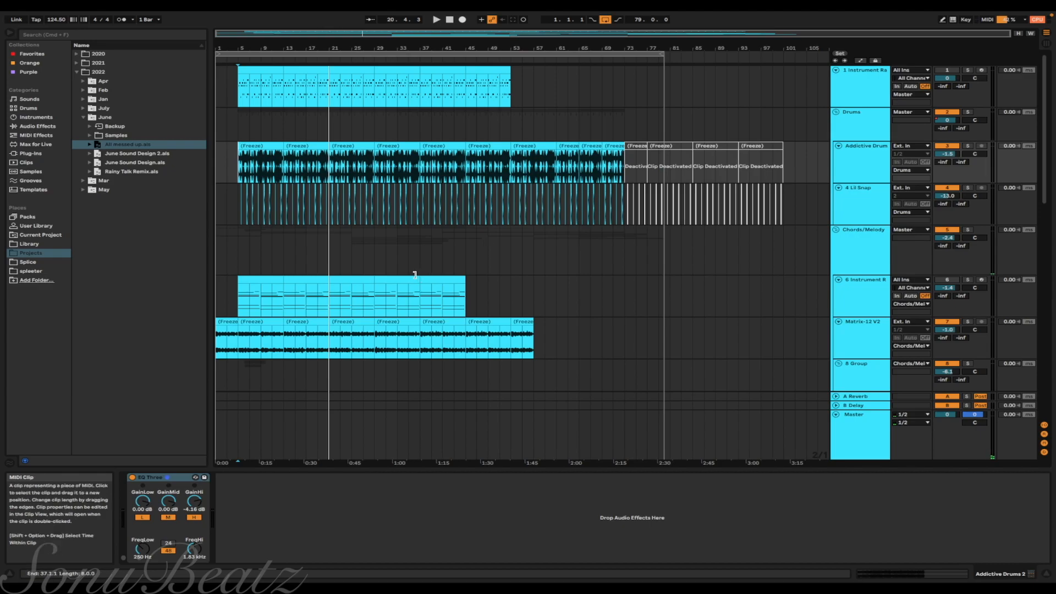
{"action": "scroll", "coordinate": [443, 203], "scroll_direction": "down", "scroll_amount": 8}
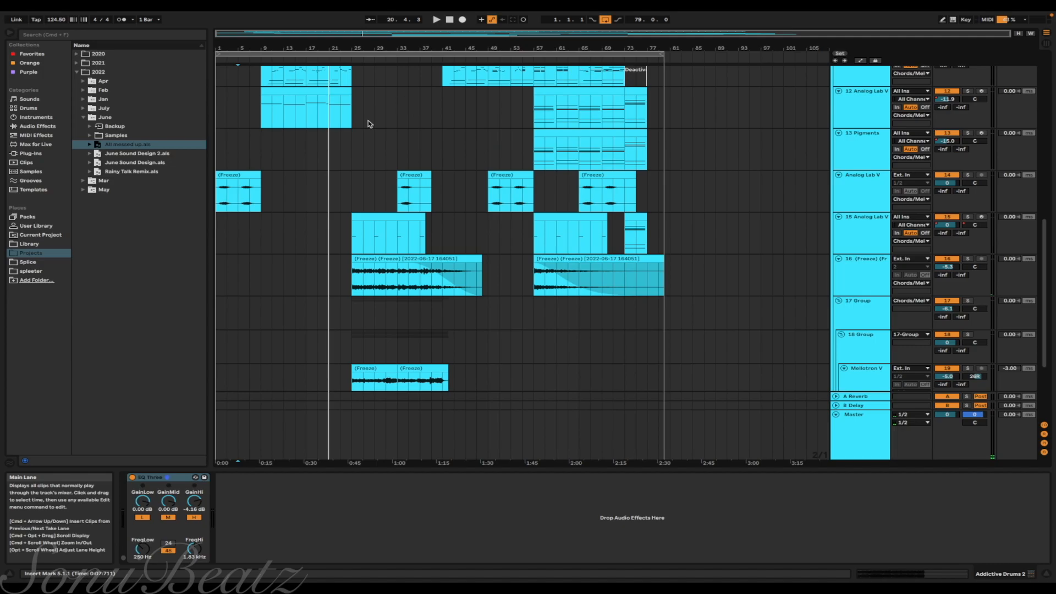
{"action": "scroll", "coordinate": [399, 156], "scroll_direction": "up", "scroll_amount": 3}
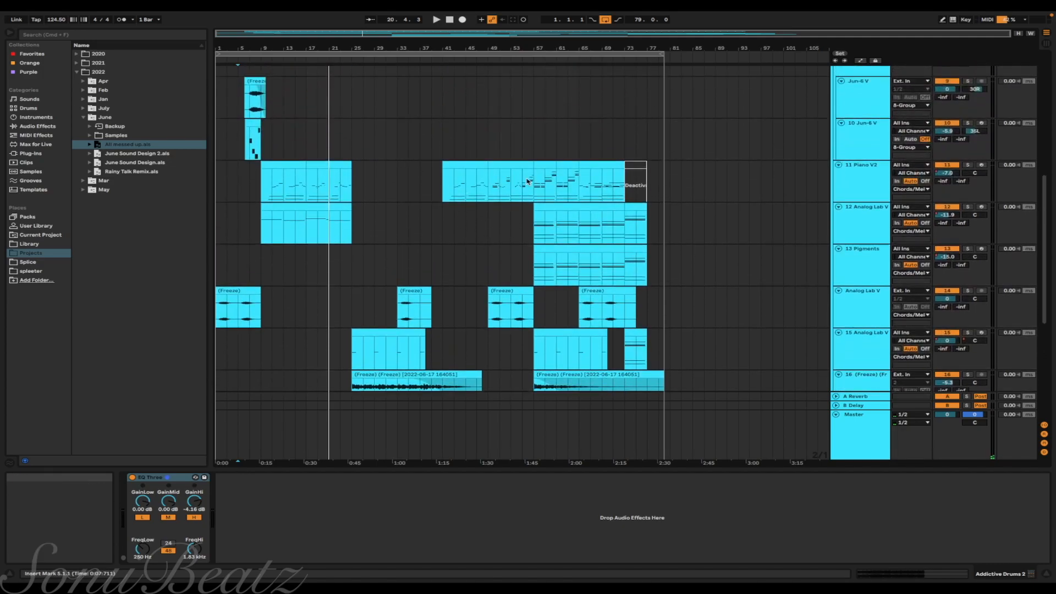
{"action": "scroll", "coordinate": [565, 182], "scroll_direction": "down", "scroll_amount": 5}
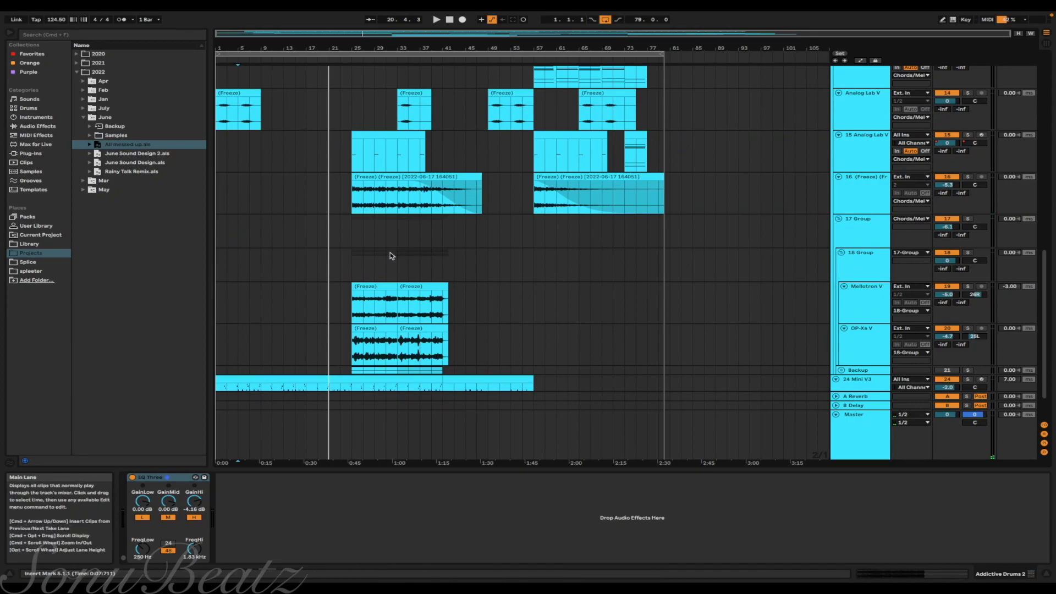
{"action": "scroll", "coordinate": [522, 135], "scroll_direction": "up", "scroll_amount": 10}
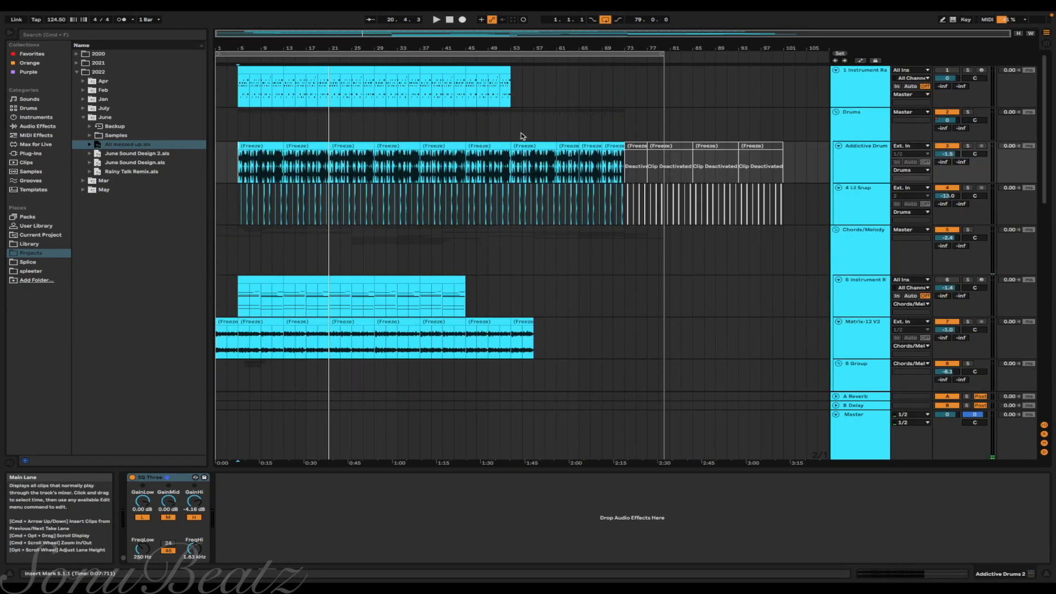